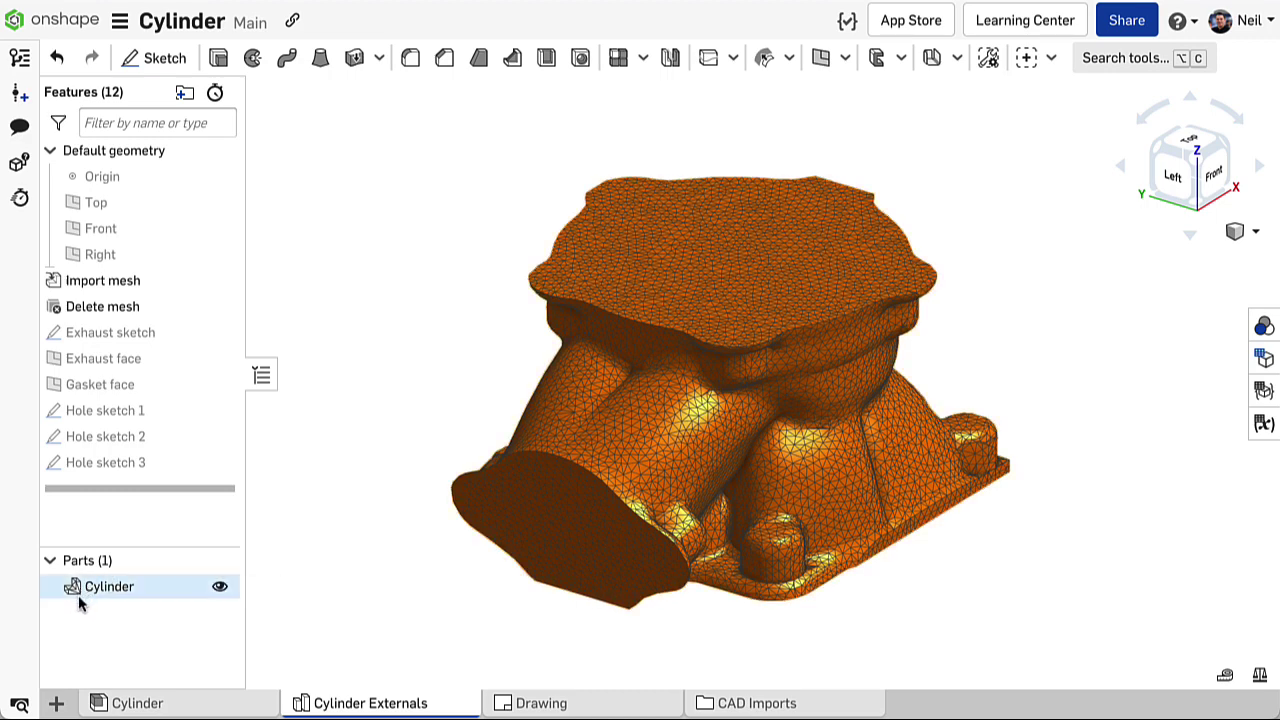
Insert the Cylinder part from Cylinder Externals into the Cylinder assembly
{"action": "left_click", "coordinate": [131, 700]}
{"action": "left_click", "coordinate": [192, 58]}
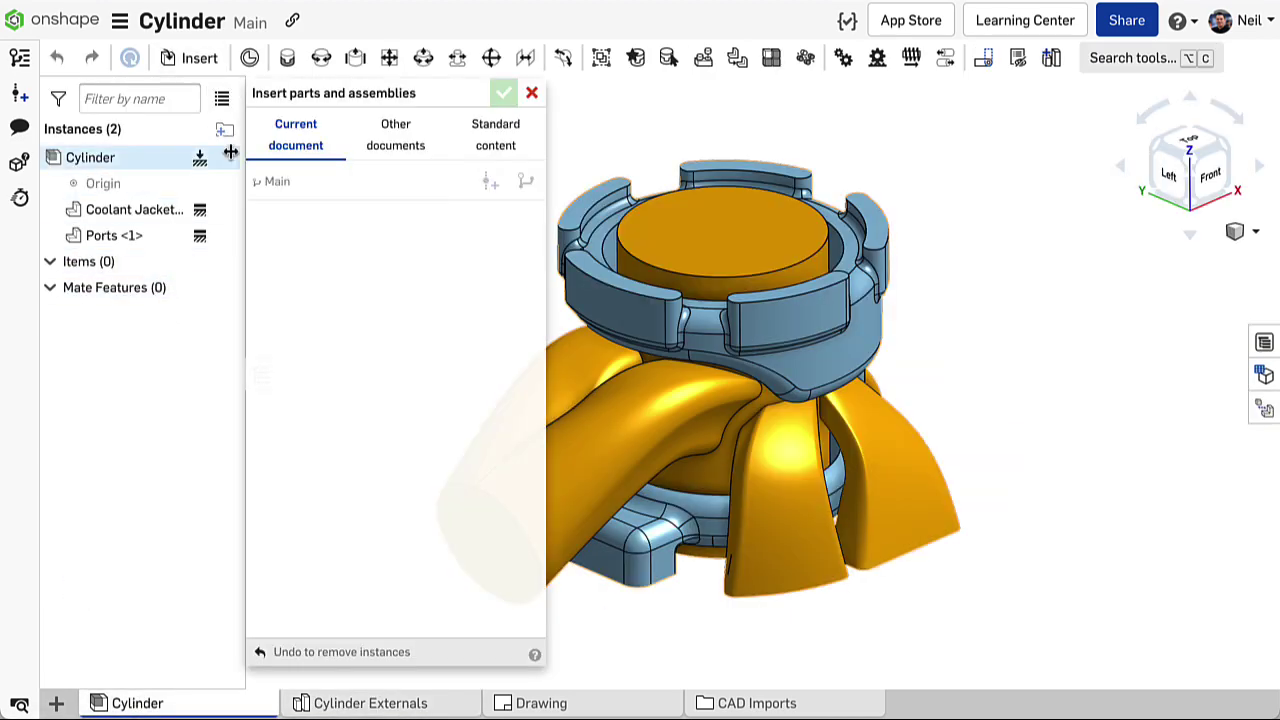
{"action": "left_click", "coordinate": [255, 338]}
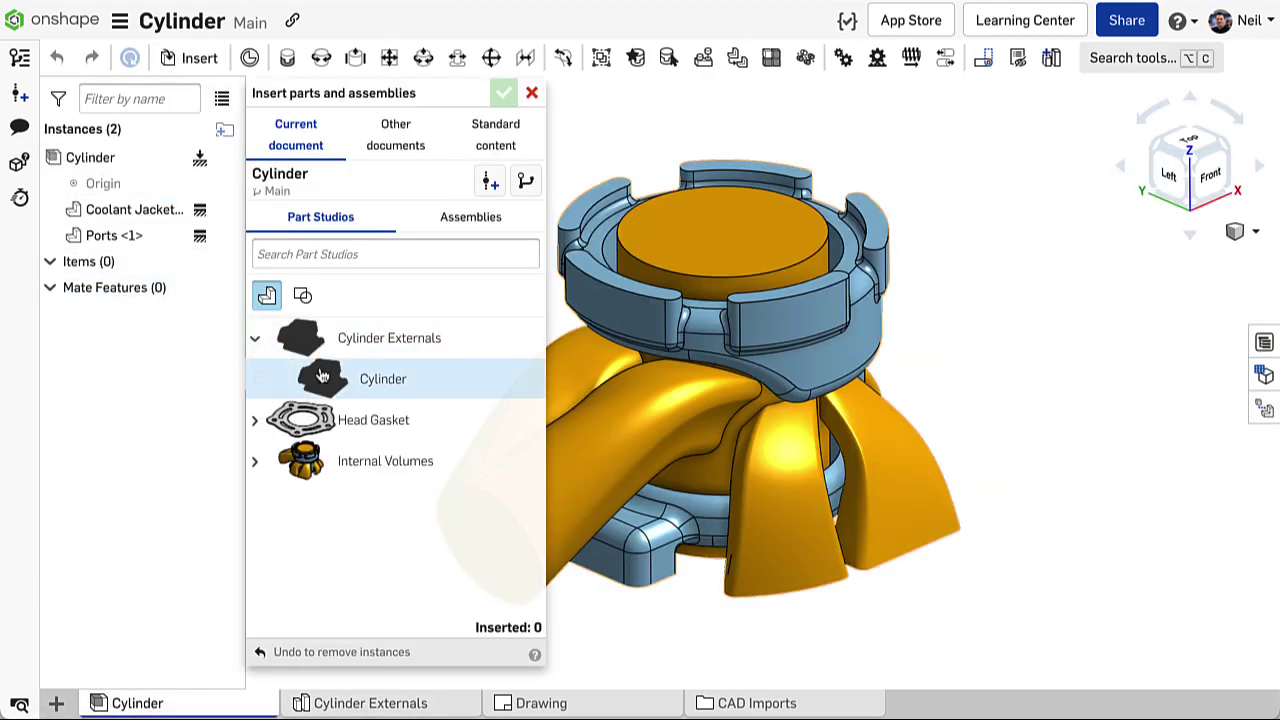
{"action": "left_click", "coordinate": [383, 379]}
{"action": "left_click", "coordinate": [503, 92]}
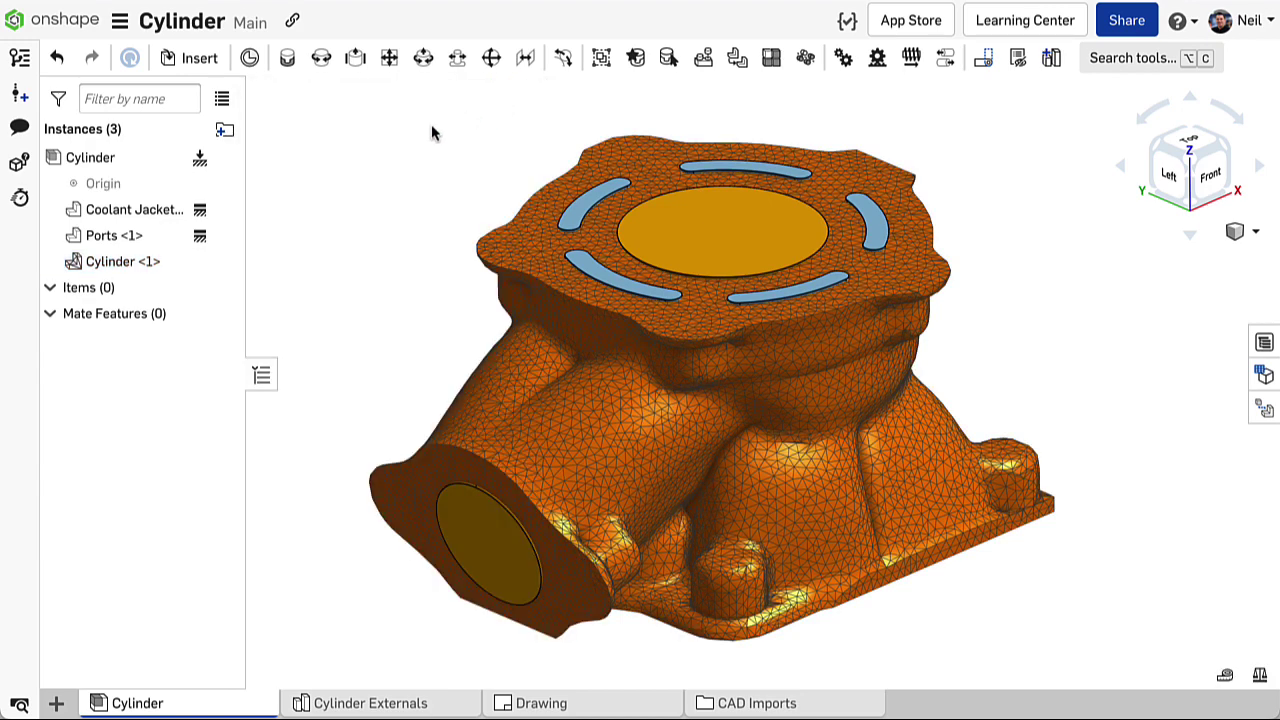
Fix the Cylinder <1> instance in place
{"action": "right_click", "coordinate": [200, 261]}
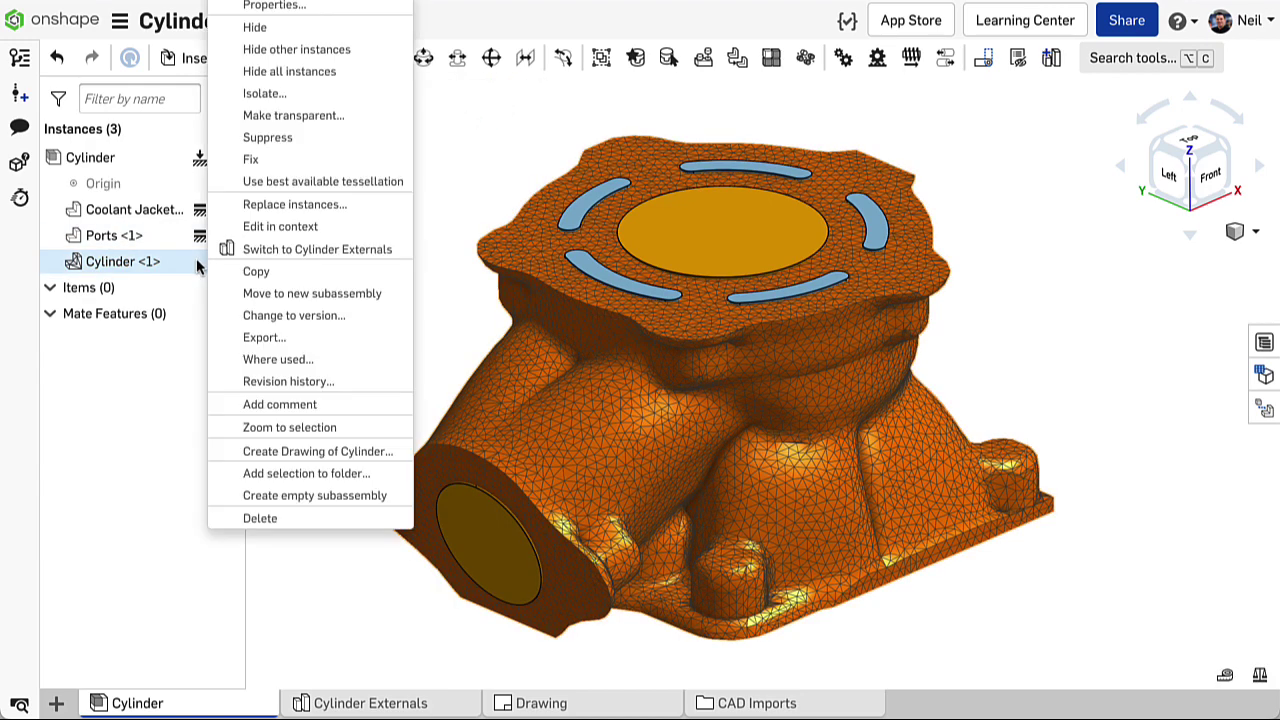
{"action": "left_click", "coordinate": [265, 178]}
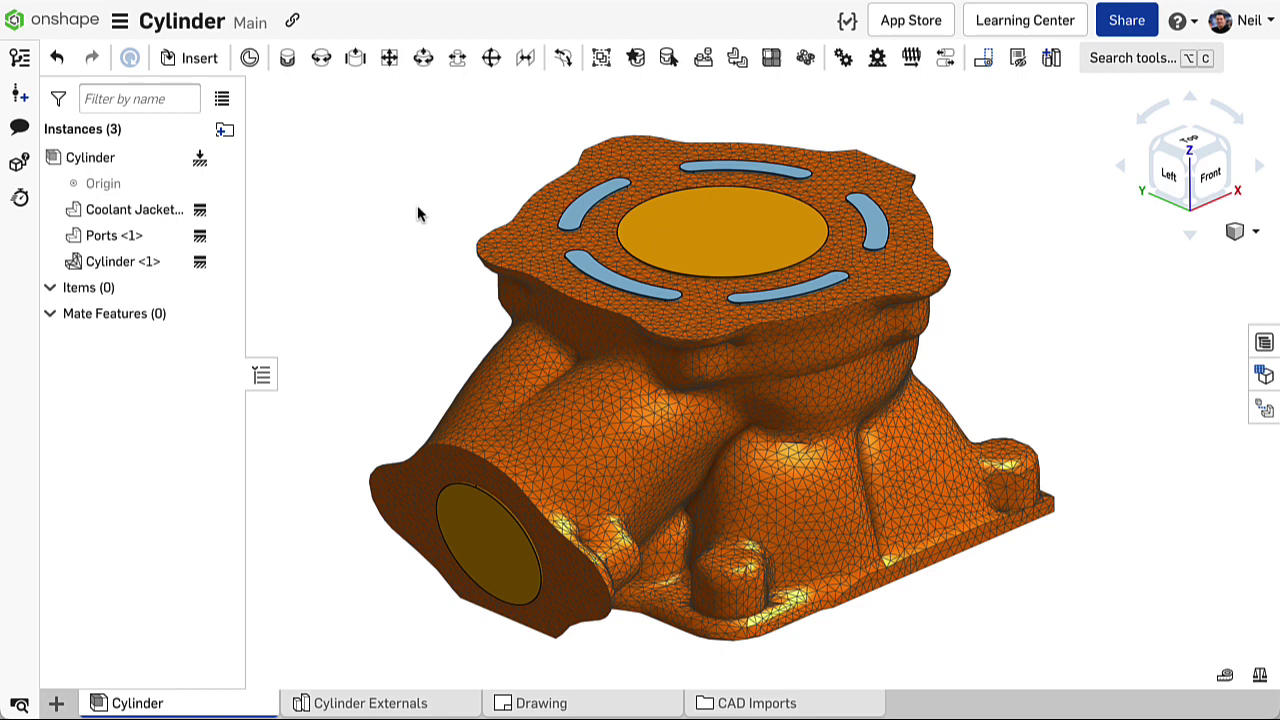
{"action": "right_click", "coordinate": [507, 378]}
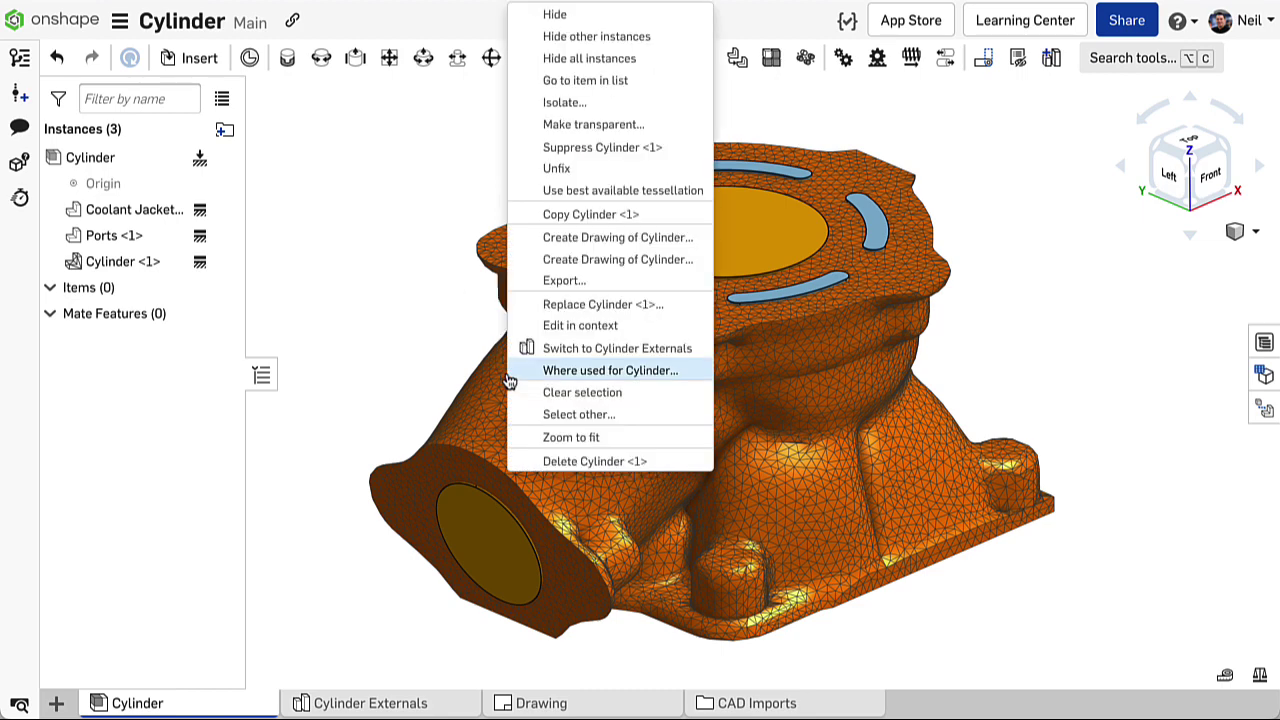
Edit Cylinder <1> in context and Boolean-subtract the two context jacket and port bodies from it
{"action": "left_click", "coordinate": [541, 325]}
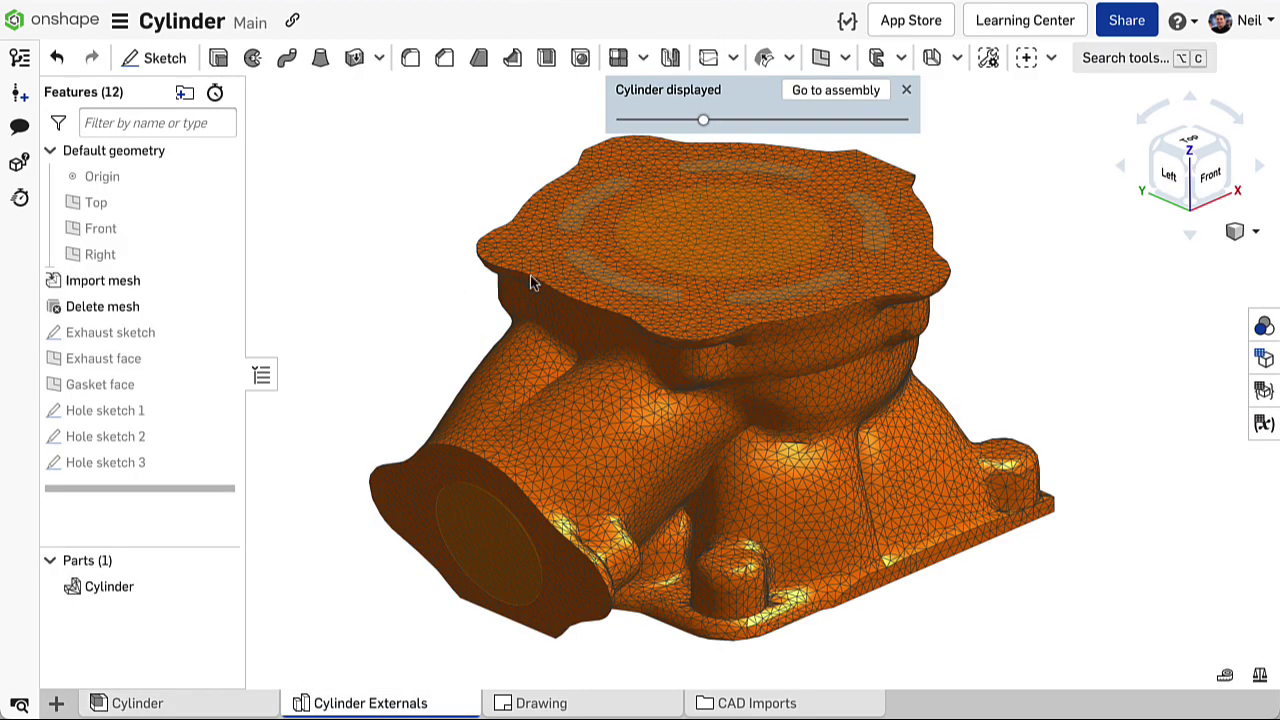
{"action": "left_click", "coordinate": [733, 57]}
{"action": "left_click", "coordinate": [735, 90]}
{"action": "left_click", "coordinate": [350, 133]}
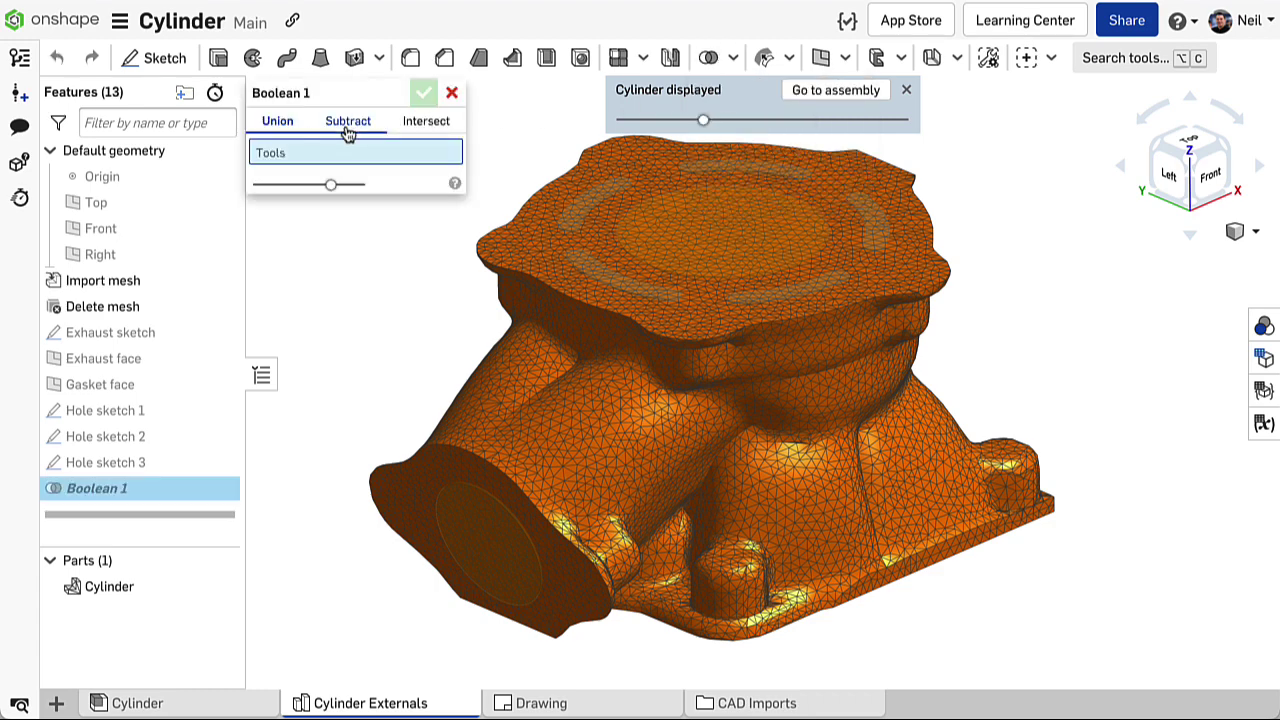
{"action": "left_click", "coordinate": [655, 235]}
{"action": "left_click", "coordinate": [565, 222]}
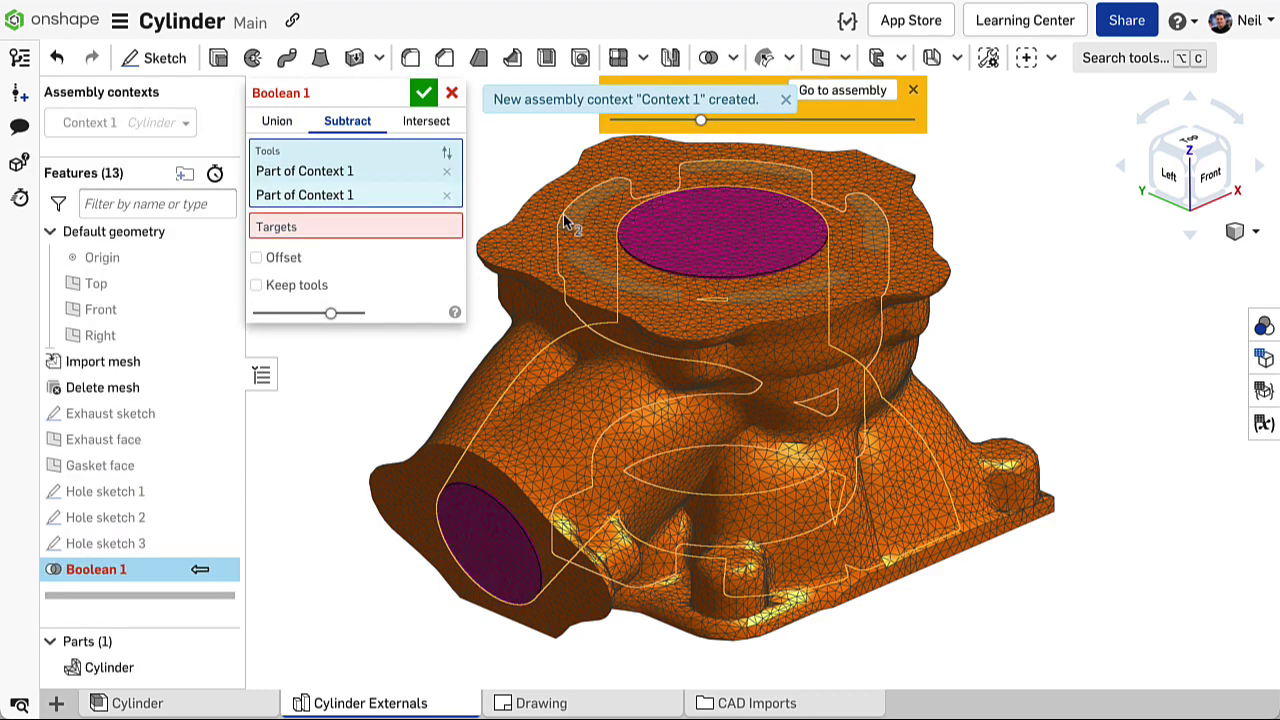
{"action": "left_click", "coordinate": [421, 228]}
{"action": "left_click", "coordinate": [492, 386]}
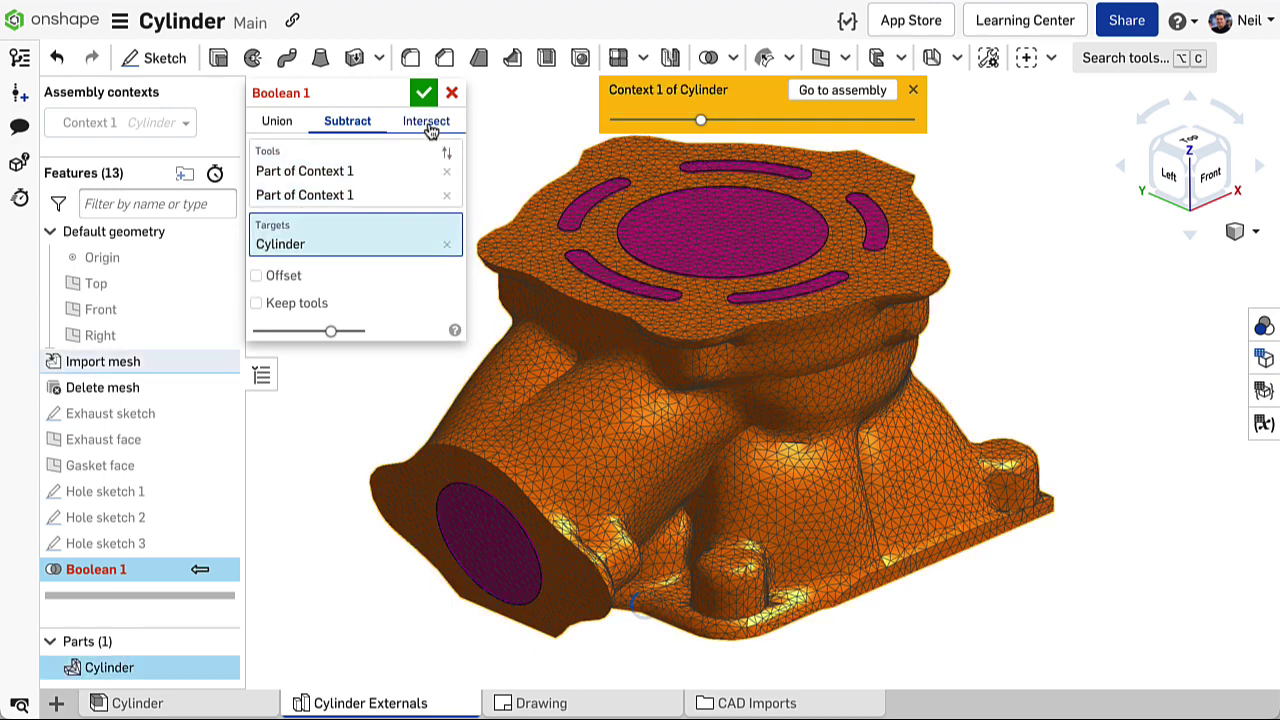
{"action": "left_click", "coordinate": [424, 92]}
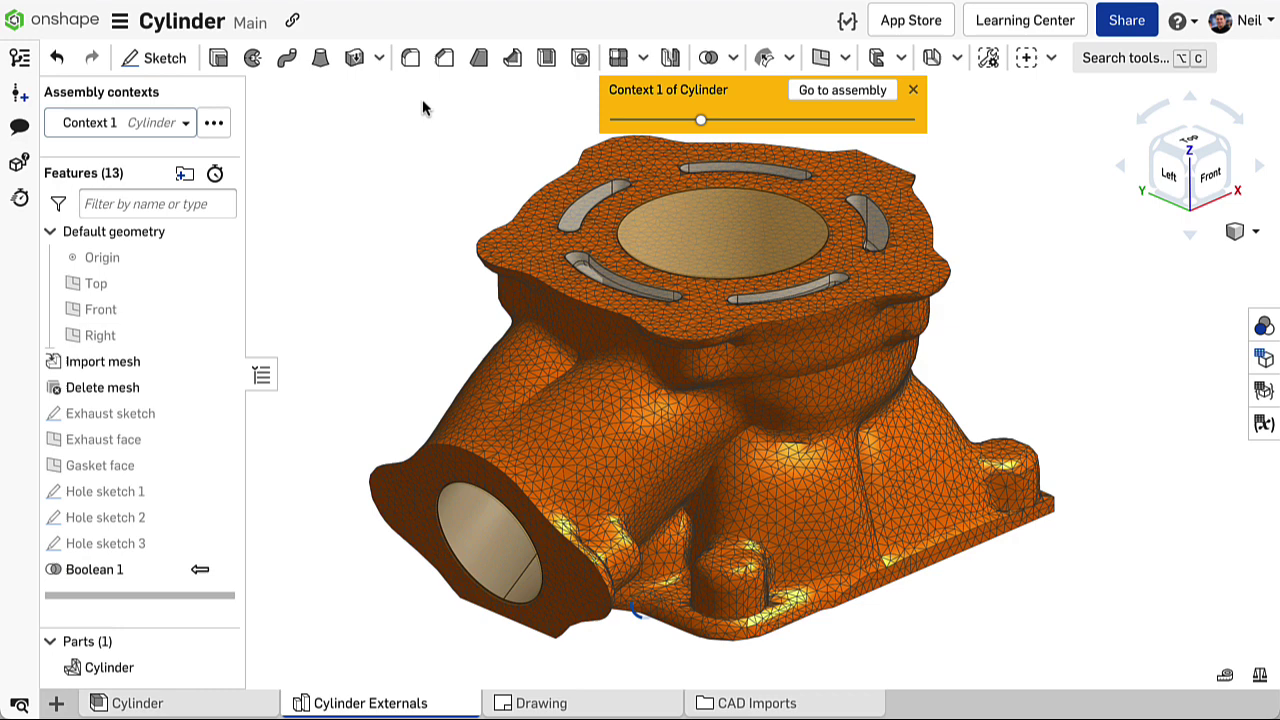
{"action": "left_click", "coordinate": [912, 94]}
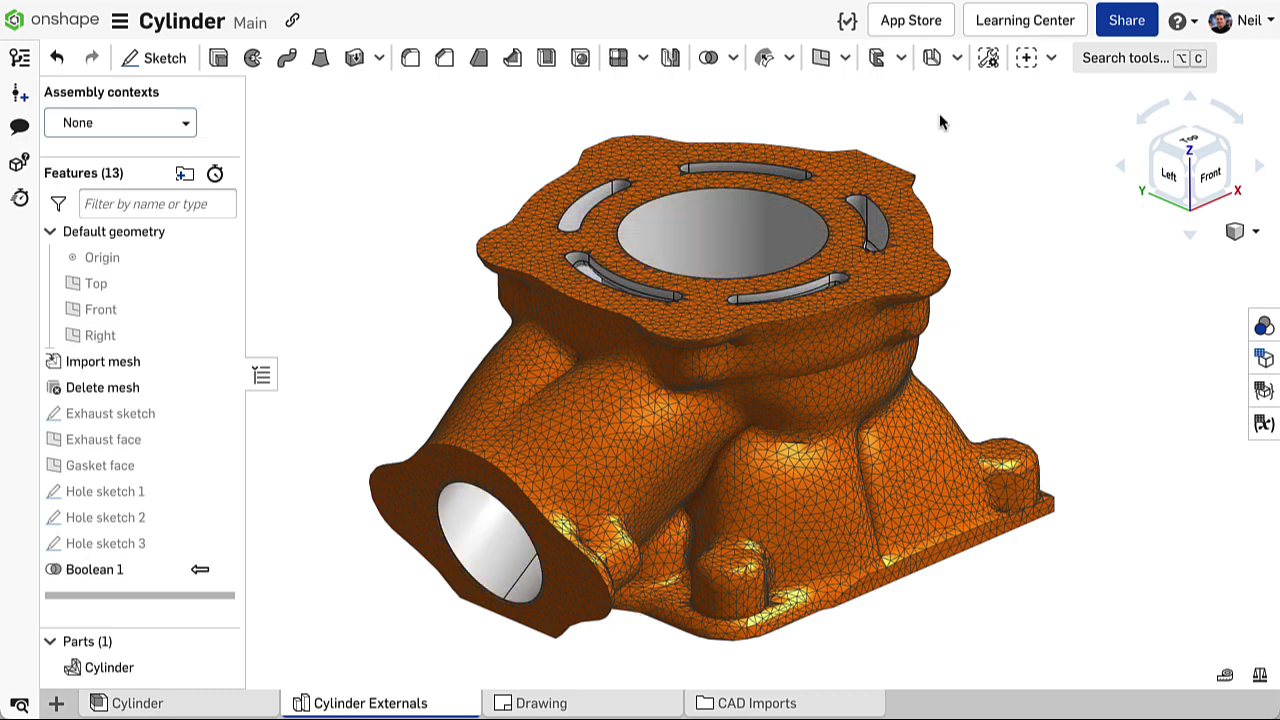
Section the model and drag the cut plane deeper to expose the bore and port passages
{"action": "left_click", "coordinate": [743, 233]}
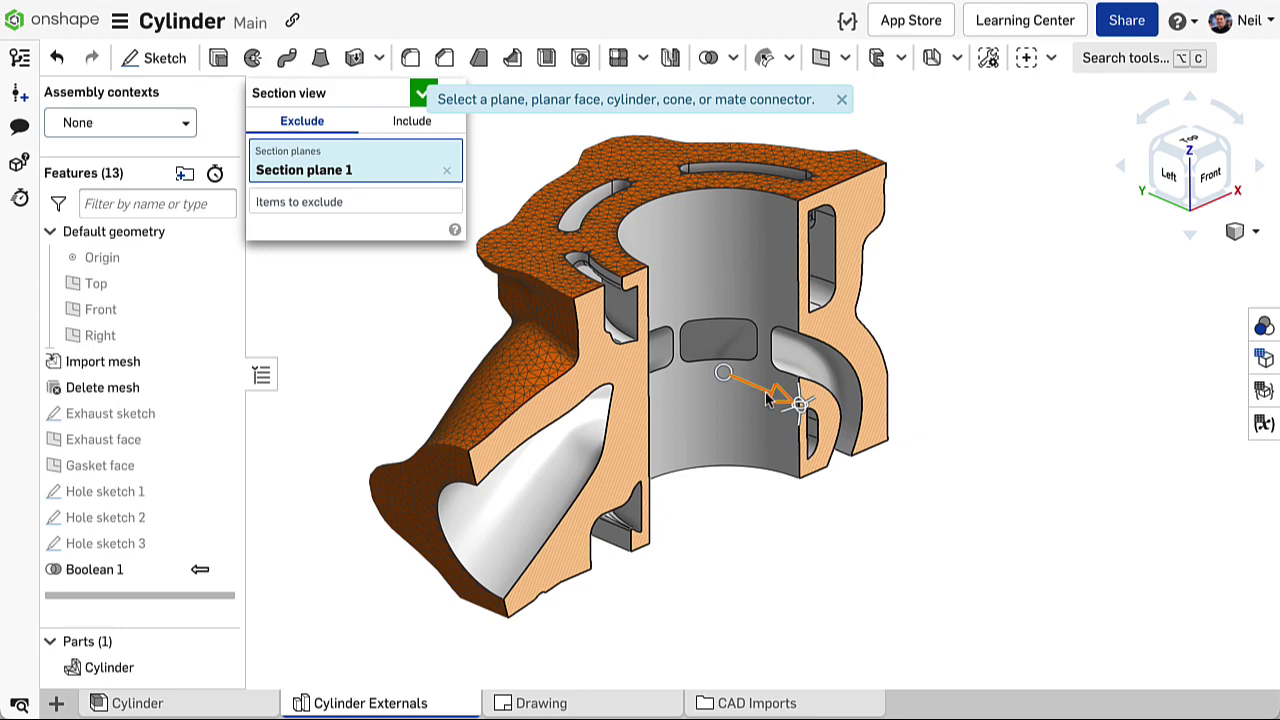
{"action": "mouse_move", "coordinate": [770, 395]}
{"action": "left_mouse_down"}
{"action": "mouse_move", "coordinate": [820, 440]}
{"action": "mouse_move", "coordinate": [715, 375]}
{"action": "left_mouse_up"}
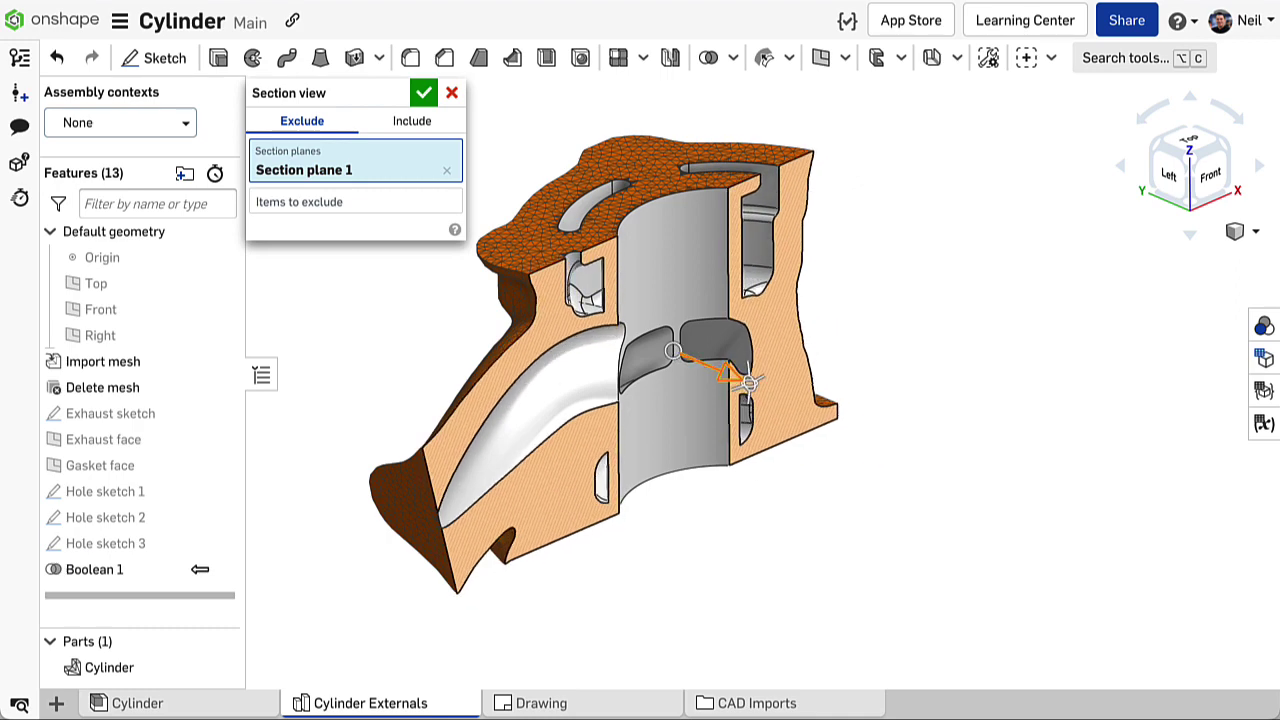
Add M8 tapped blind holes at every point of Hole sketches 1, 2 and 3
{"action": "left_click", "coordinate": [580, 58]}
{"action": "left_click", "coordinate": [577, 70]}
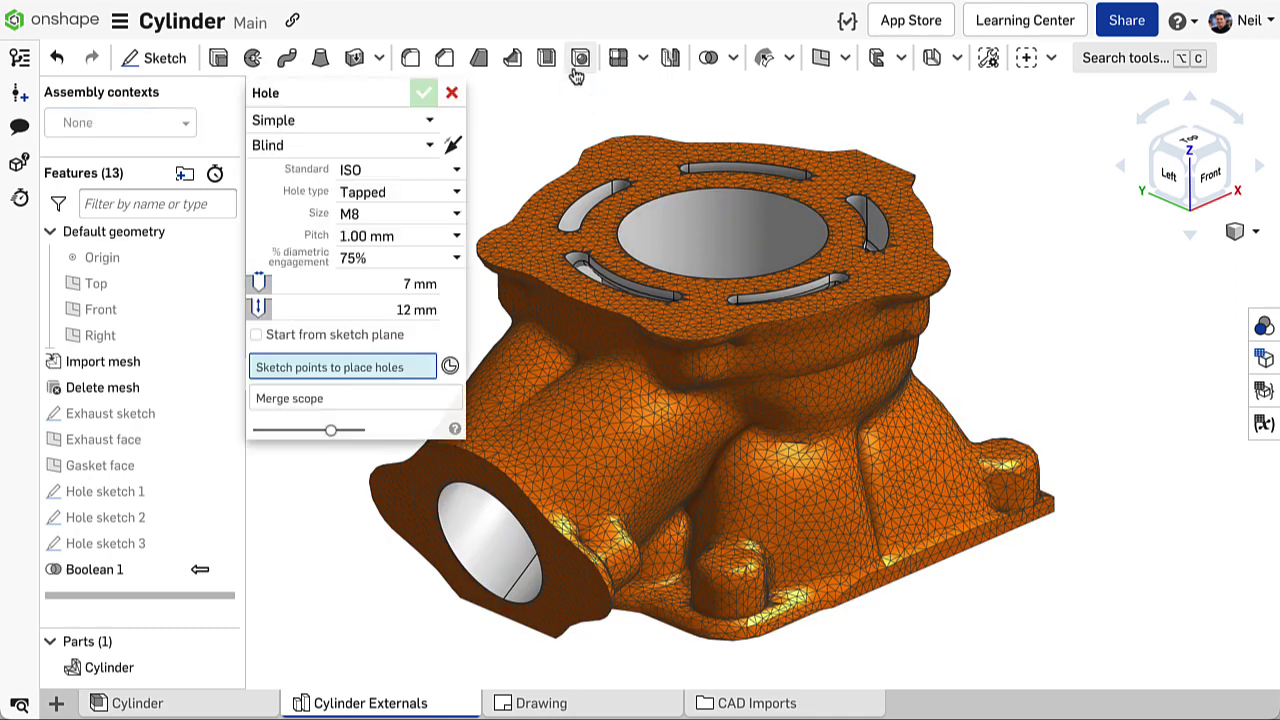
{"action": "left_click", "coordinate": [153, 494]}
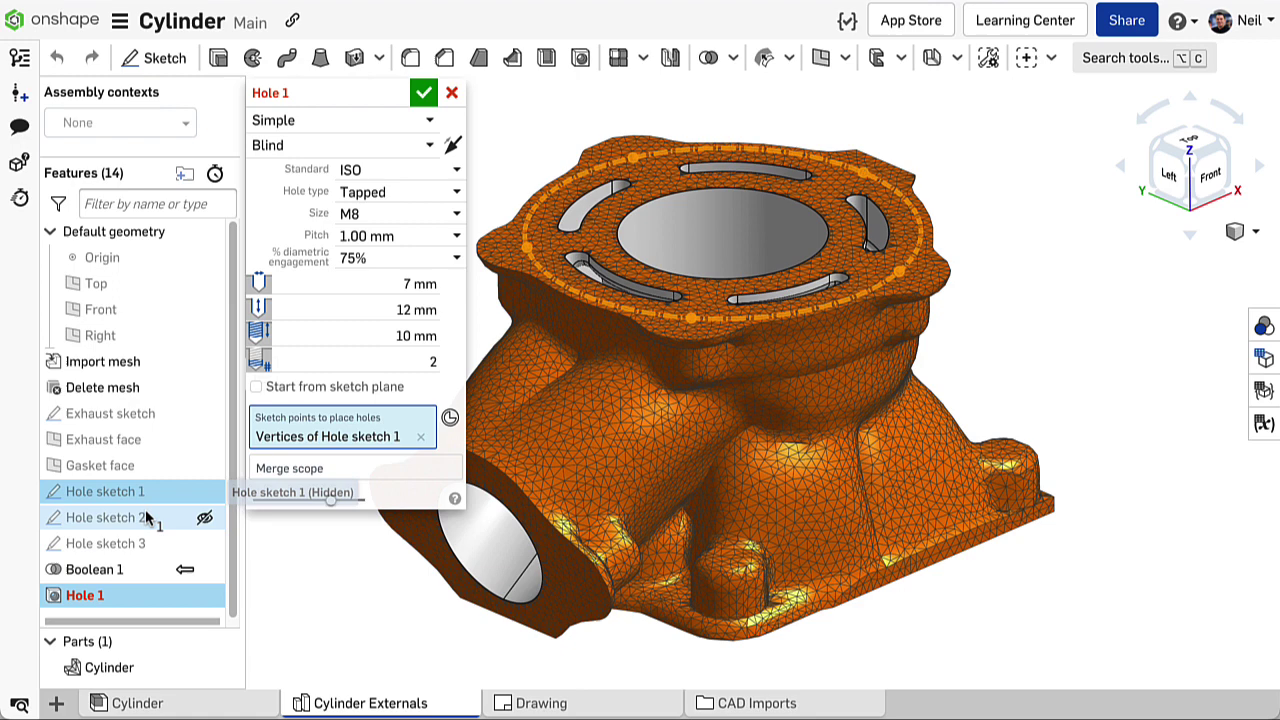
{"action": "left_click", "coordinate": [146, 517]}
{"action": "left_click", "coordinate": [144, 545]}
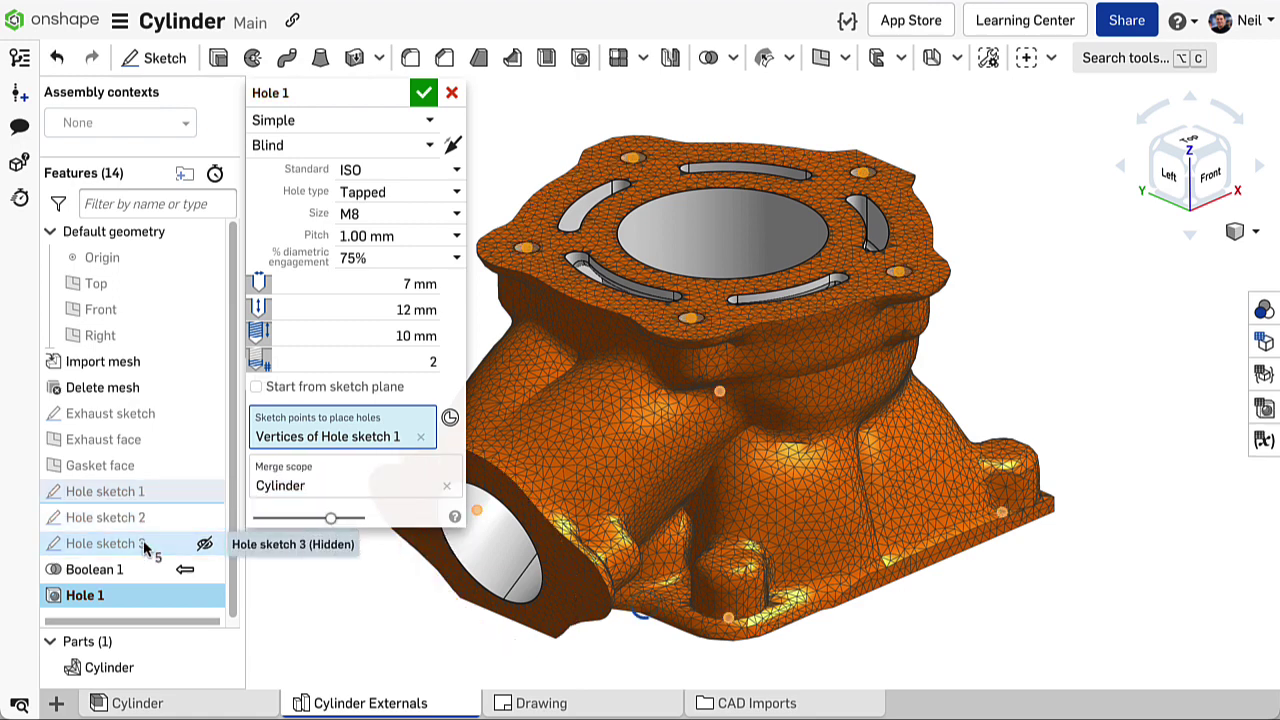
{"action": "left_click", "coordinate": [423, 93]}
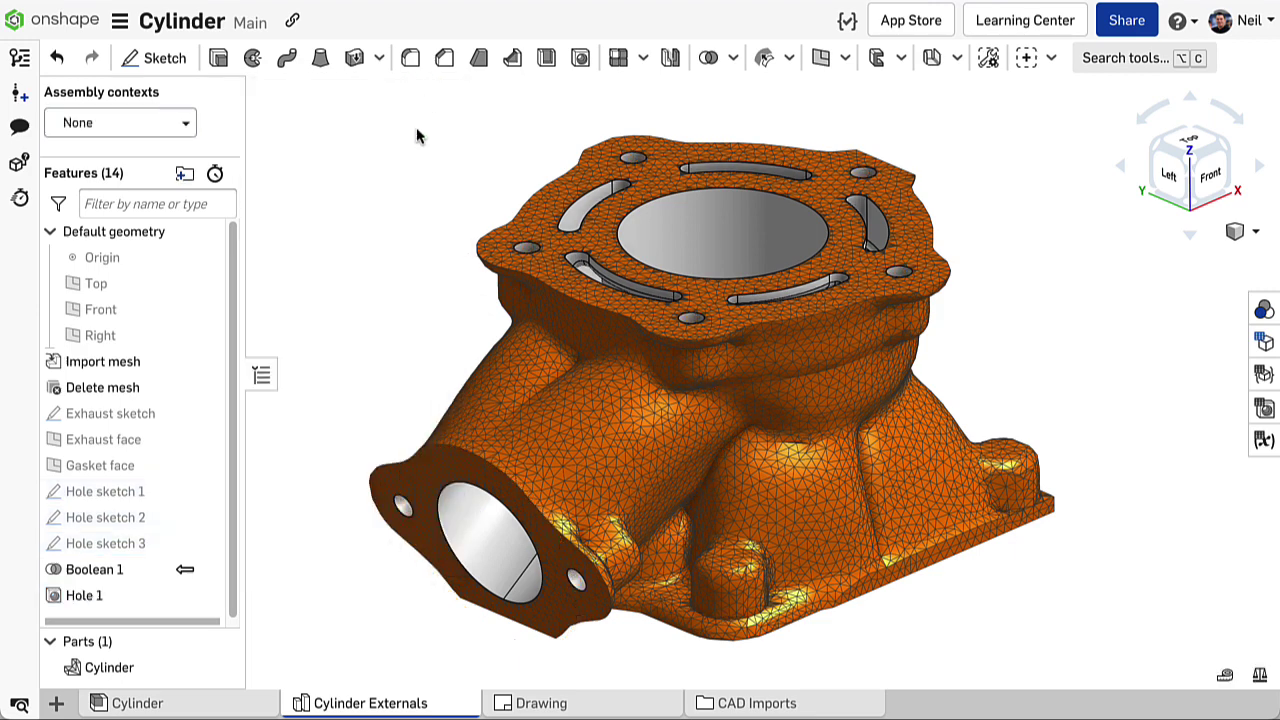
{"action": "scroll", "coordinate": [693, 308], "scroll_direction": "up", "scroll_amount": 3}
{"action": "scroll", "coordinate": [693, 308], "scroll_direction": "up", "scroll_amount": 3}
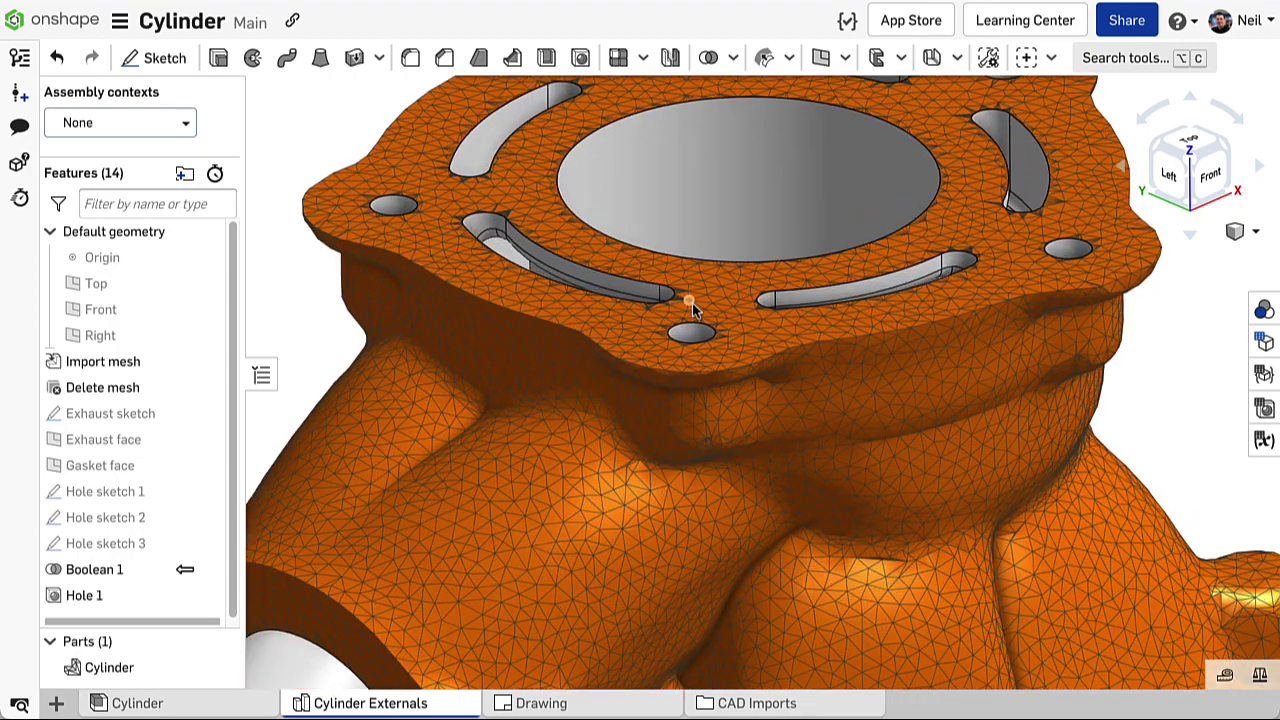
{"action": "scroll", "coordinate": [692, 305], "scroll_direction": "up", "scroll_amount": 3}
{"action": "scroll", "coordinate": [692, 304], "scroll_direction": "up", "scroll_amount": 3}
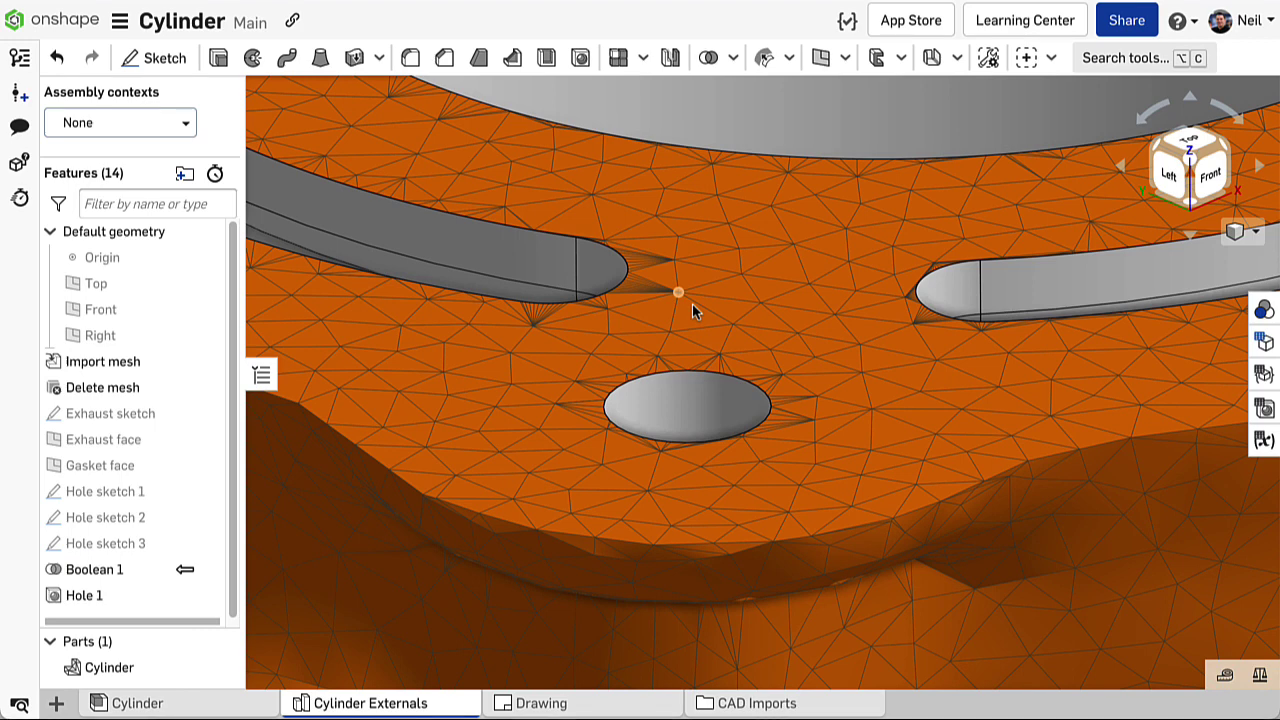
{"action": "key", "text": "f"}
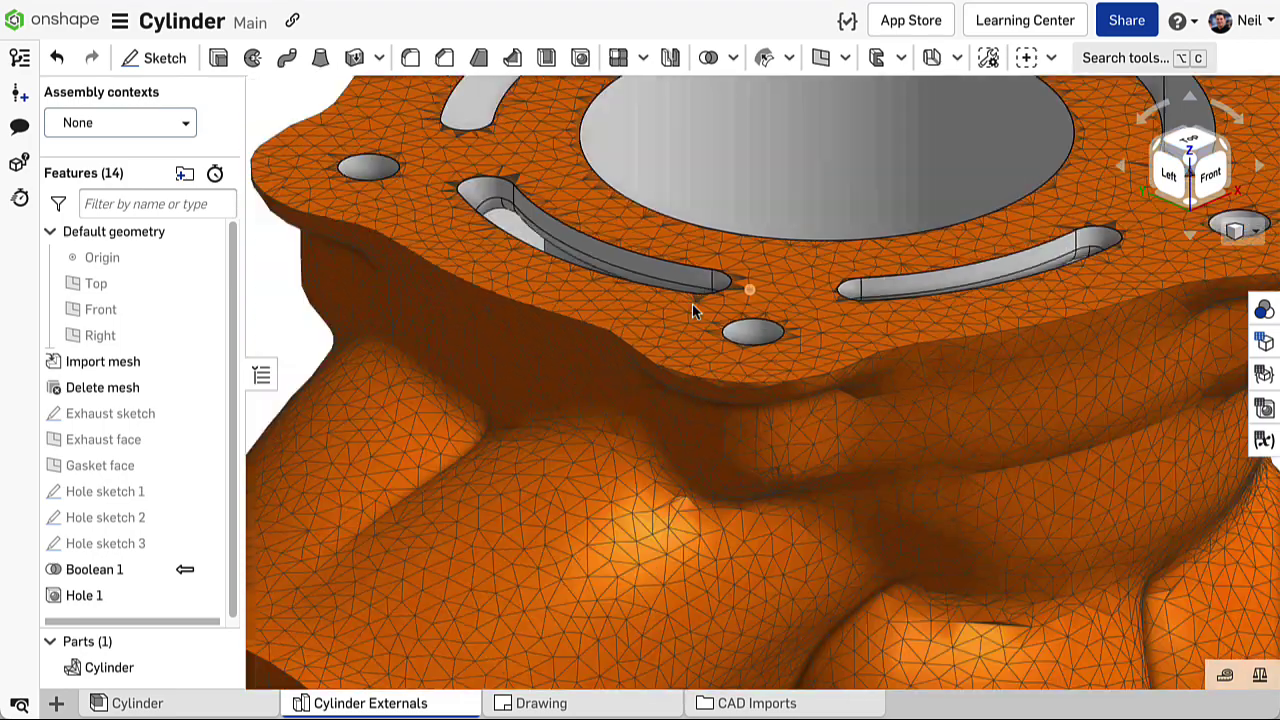
Split the Cylinder part with the Gasket face, keeping the tool face
{"action": "left_click", "coordinate": [735, 62]}
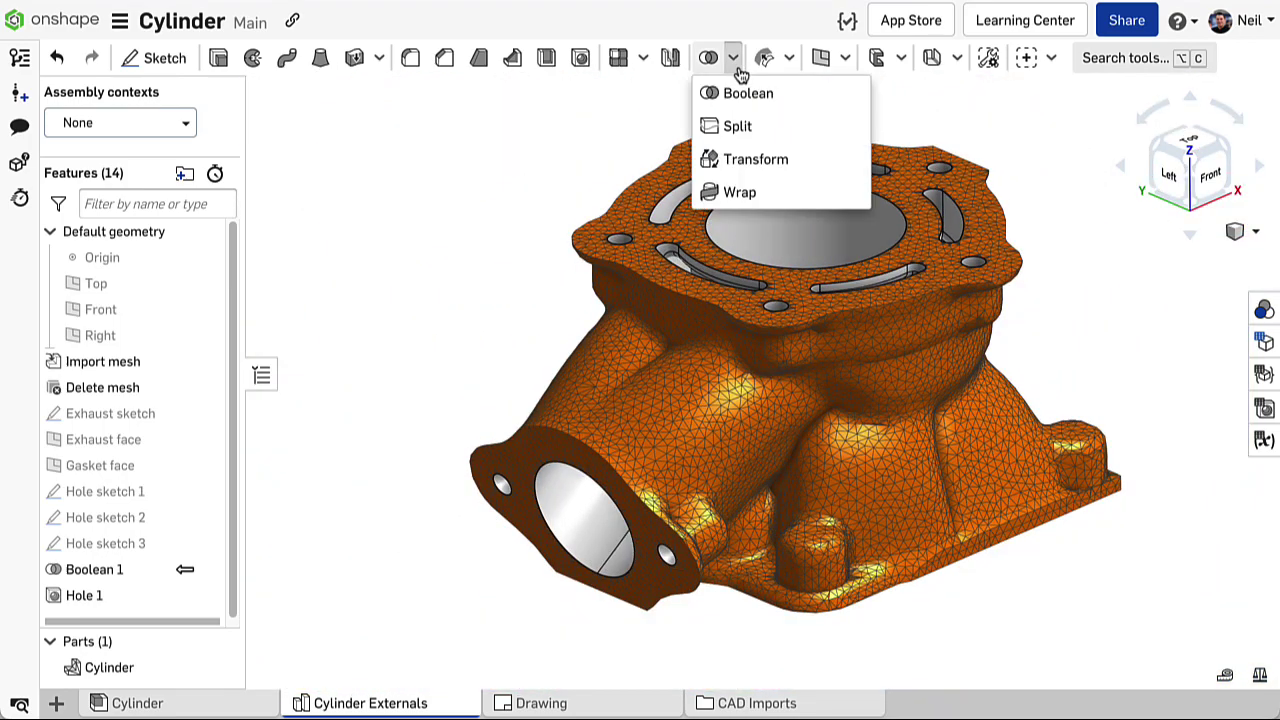
{"action": "left_click", "coordinate": [737, 125]}
{"action": "left_click", "coordinate": [340, 270]}
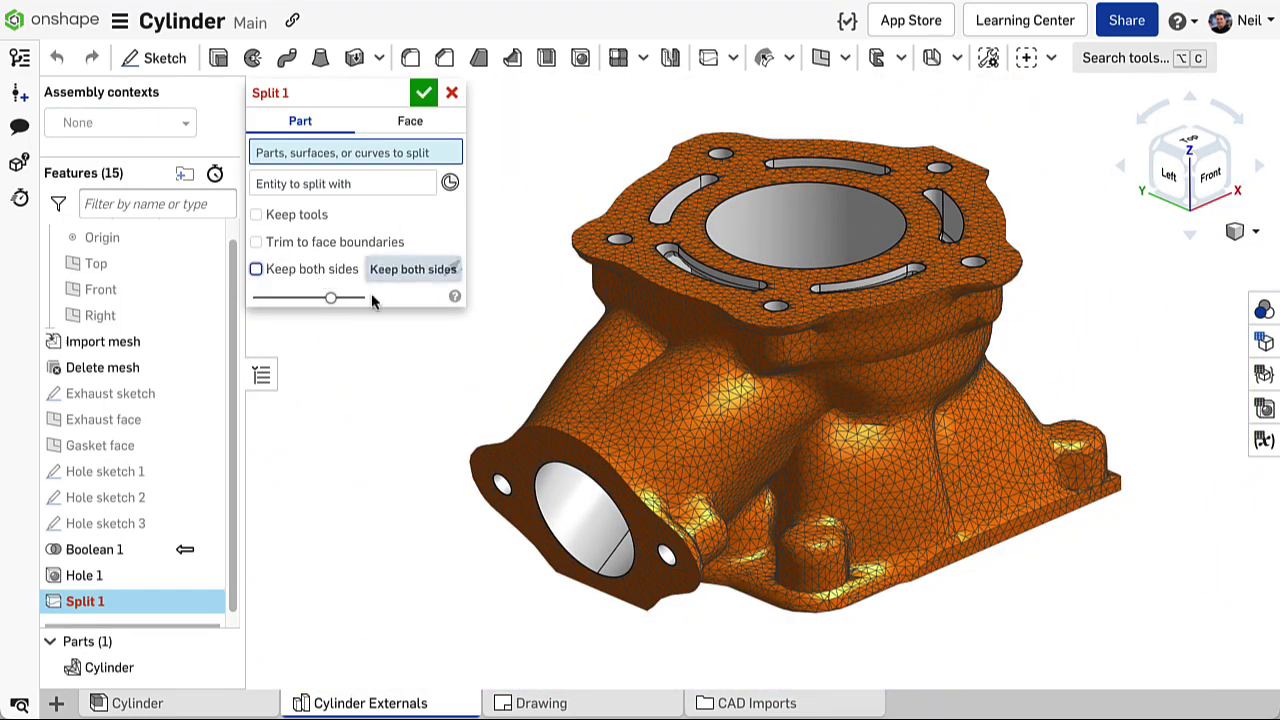
{"action": "left_click", "coordinate": [584, 394]}
{"action": "left_click", "coordinate": [349, 204]}
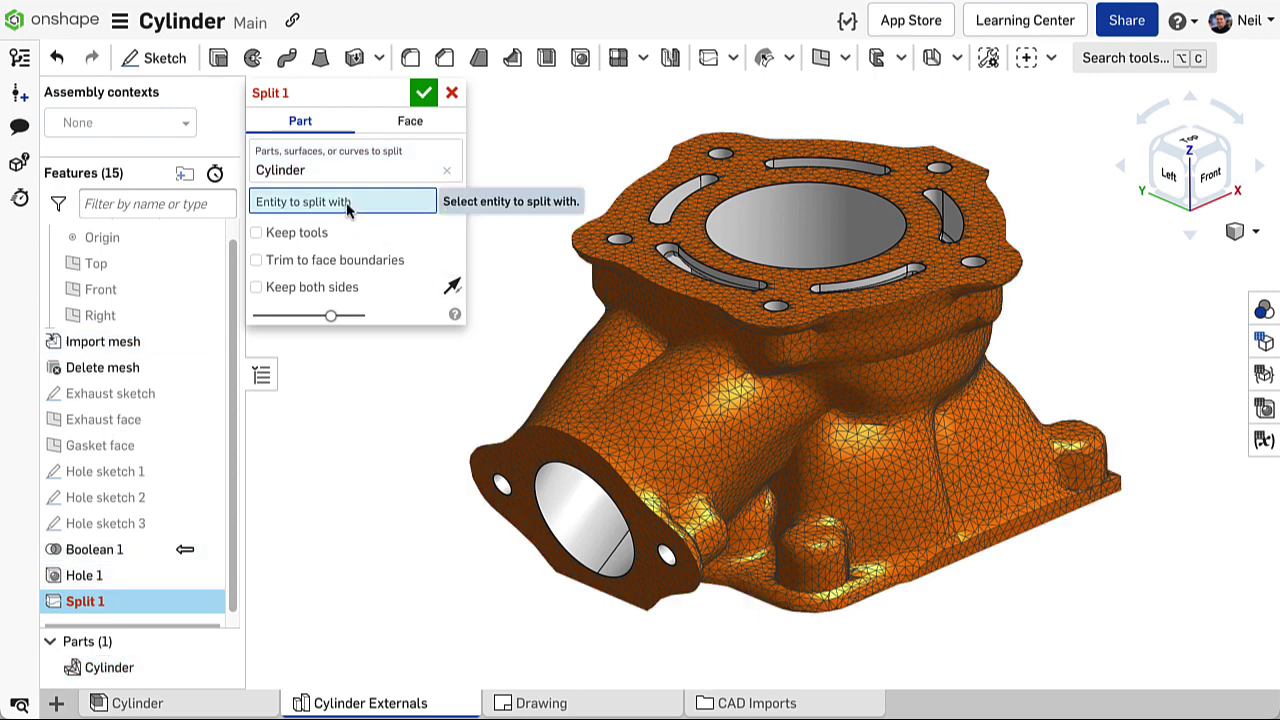
{"action": "left_click", "coordinate": [100, 445]}
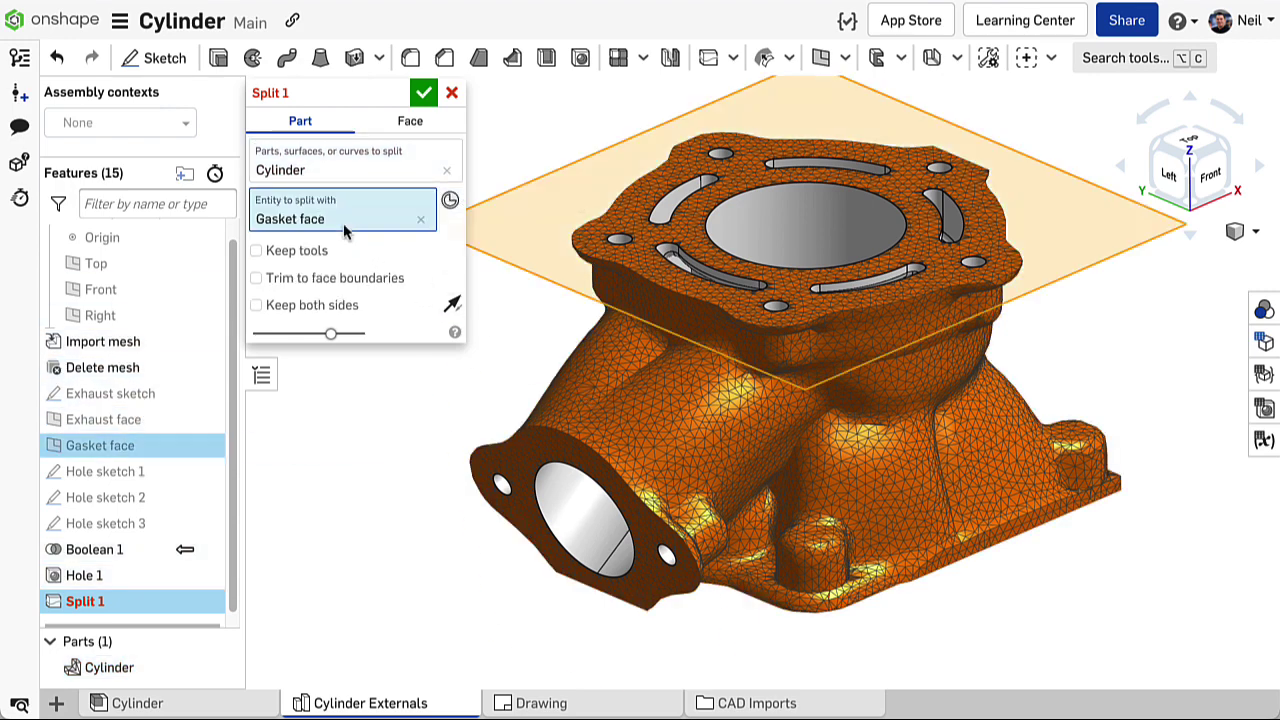
{"action": "left_click", "coordinate": [424, 93]}
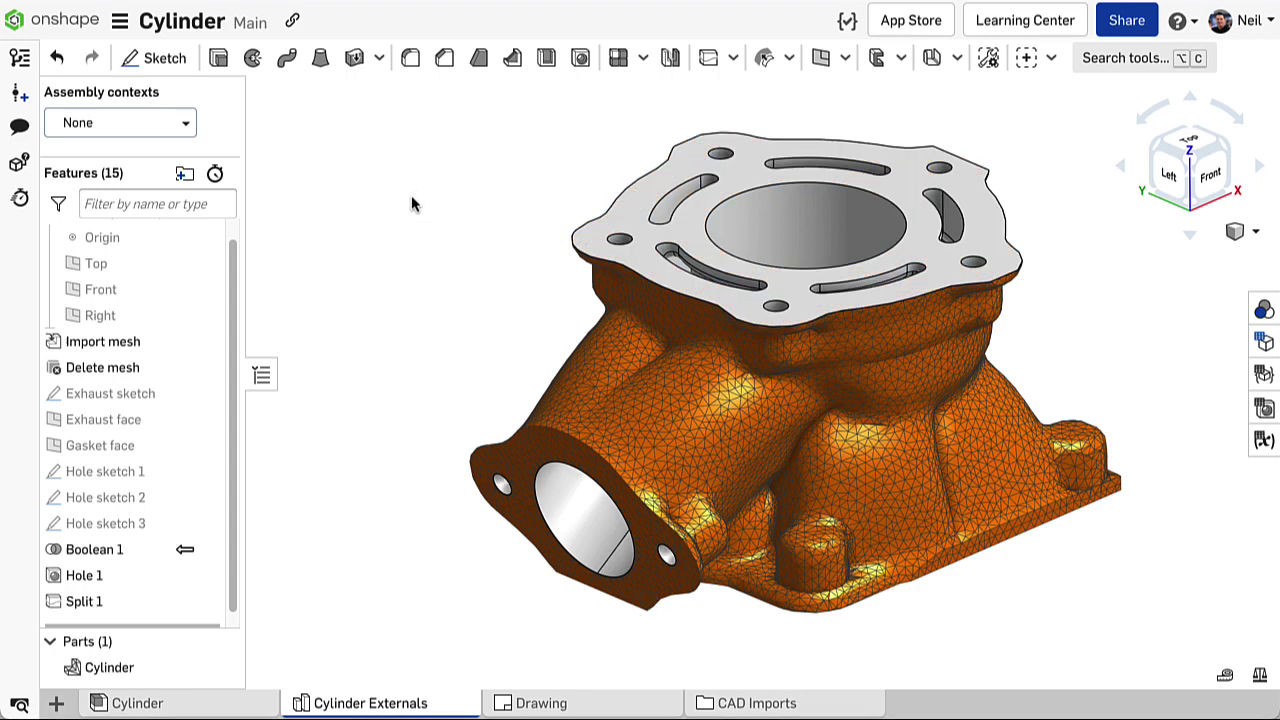
Hide the coolant jacket and ports, then insert and place the Head Gasket
{"action": "left_click", "coordinate": [231, 708]}
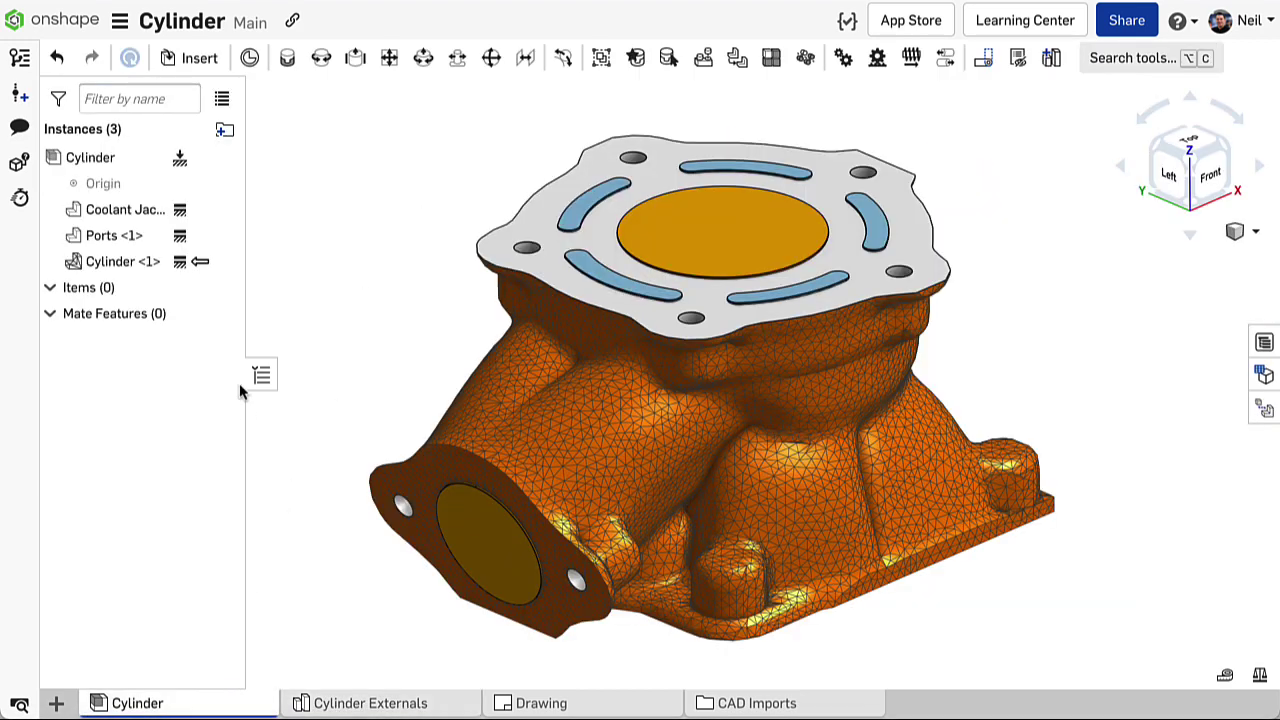
{"action": "left_click", "coordinate": [220, 210]}
{"action": "left_click", "coordinate": [219, 236]}
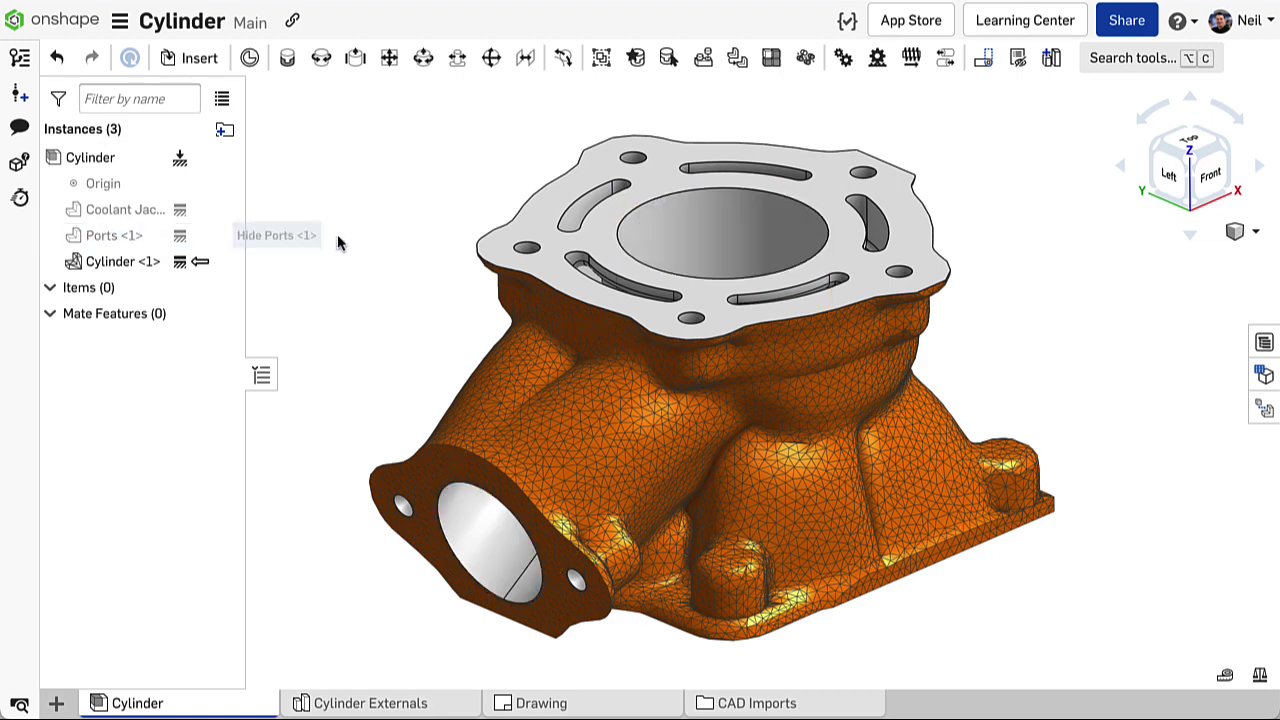
{"action": "left_click", "coordinate": [207, 62]}
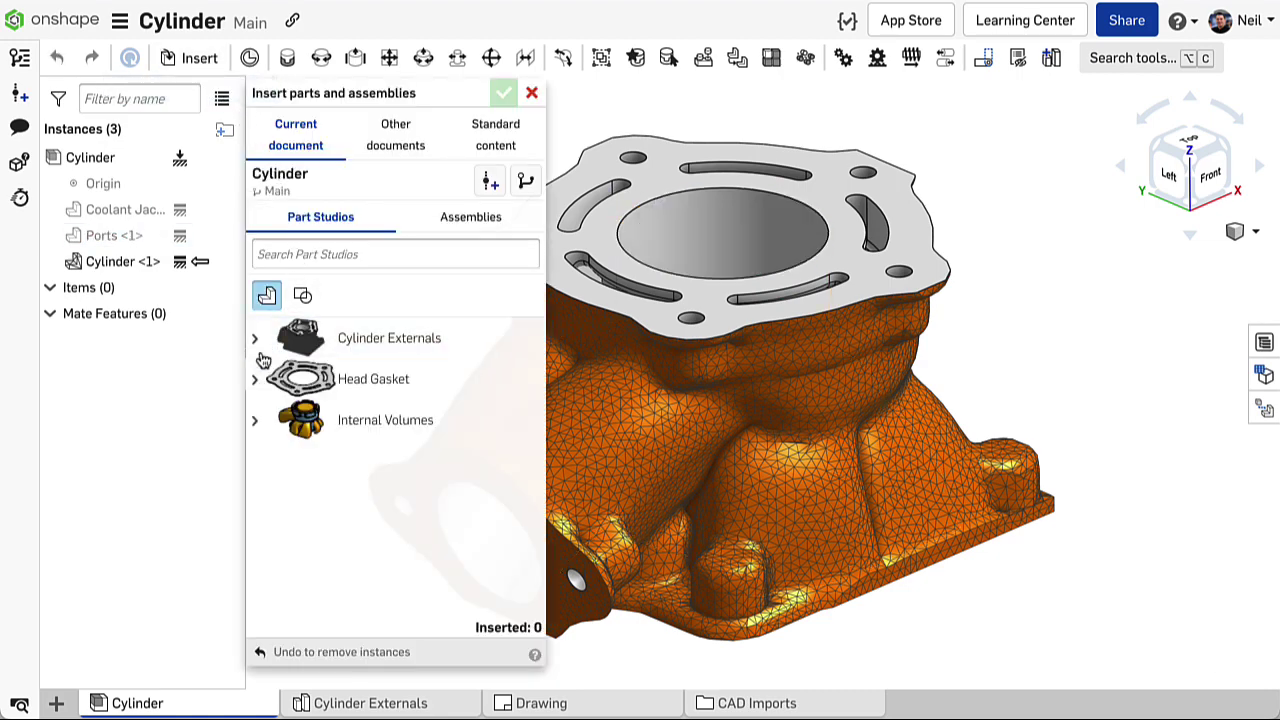
{"action": "left_click", "coordinate": [373, 379]}
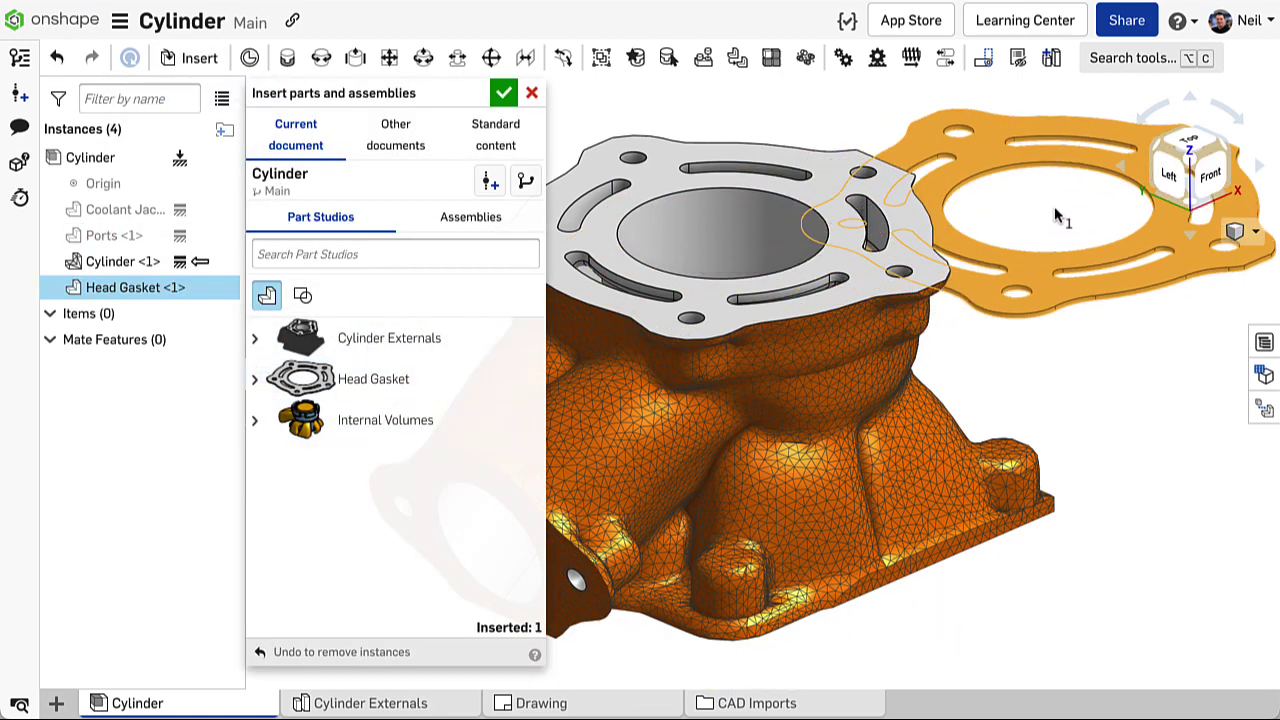
{"action": "left_click", "coordinate": [1063, 214]}
{"action": "left_click", "coordinate": [503, 93]}
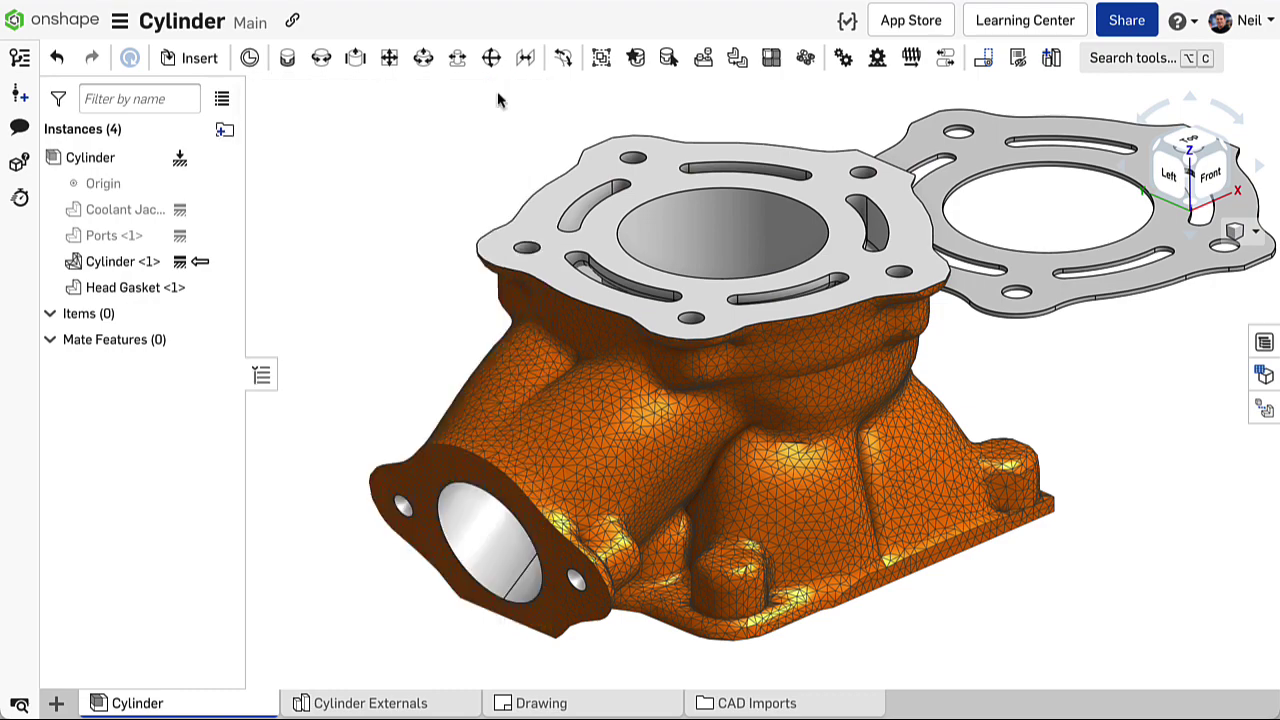
Fasten the Head Gasket's mate connector to the matching connector on the cylinder
{"action": "left_click", "coordinate": [287, 57]}
{"action": "left_click", "coordinate": [1015, 291]}
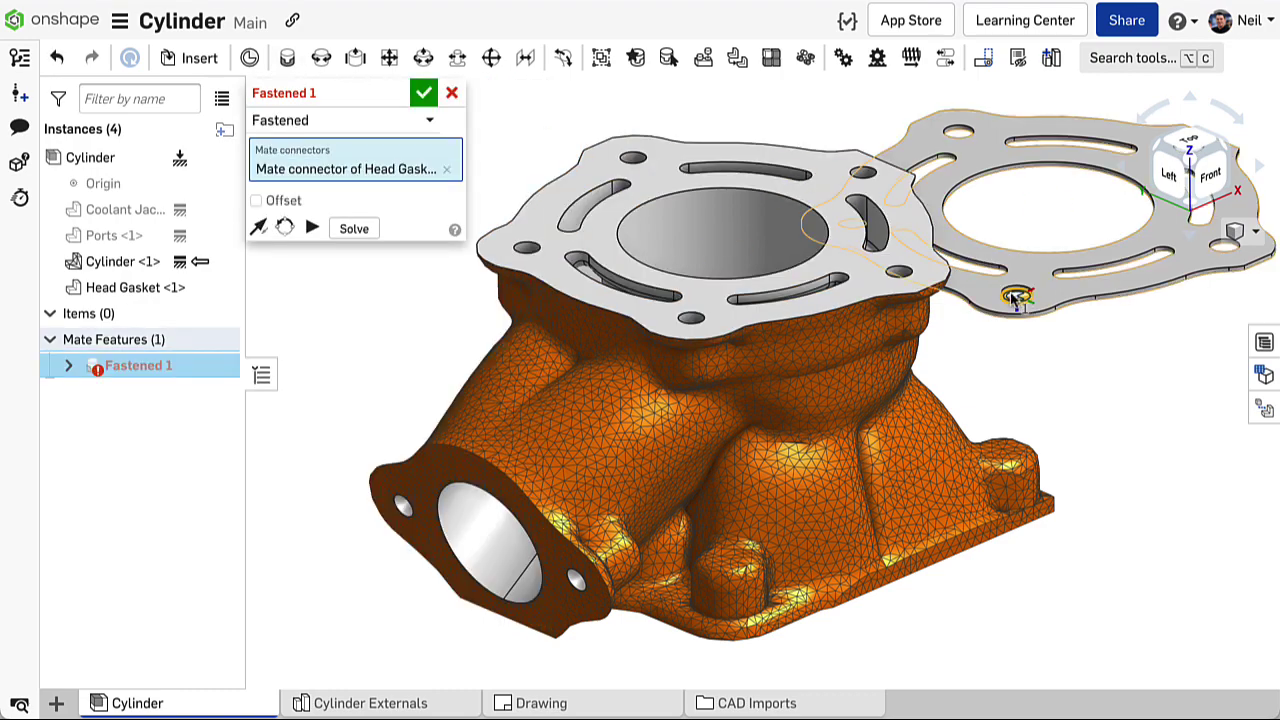
{"action": "scroll", "coordinate": [745, 282], "scroll_direction": "up", "scroll_amount": 5}
{"action": "scroll", "coordinate": [650, 345], "scroll_direction": "up", "scroll_amount": 5}
{"action": "left_click", "coordinate": [571, 398]}
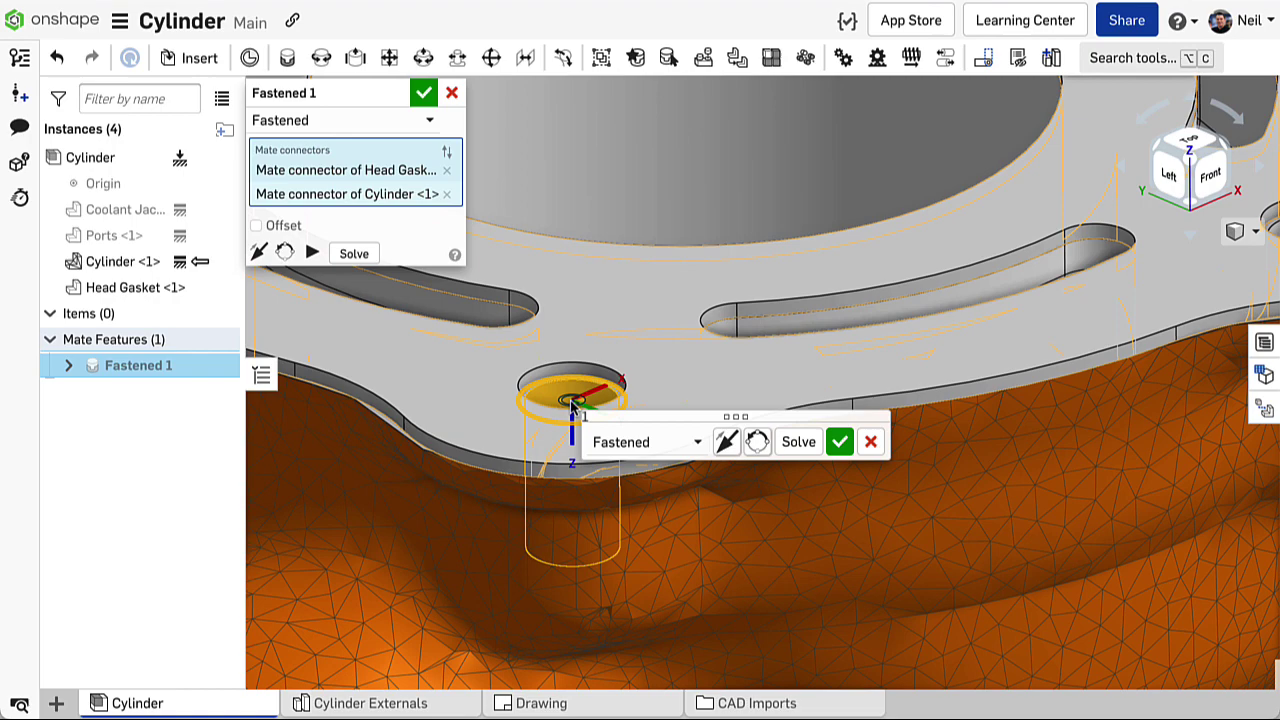
{"action": "scroll", "coordinate": [785, 418], "scroll_direction": "down", "scroll_amount": 3}
{"action": "left_click", "coordinate": [839, 441]}
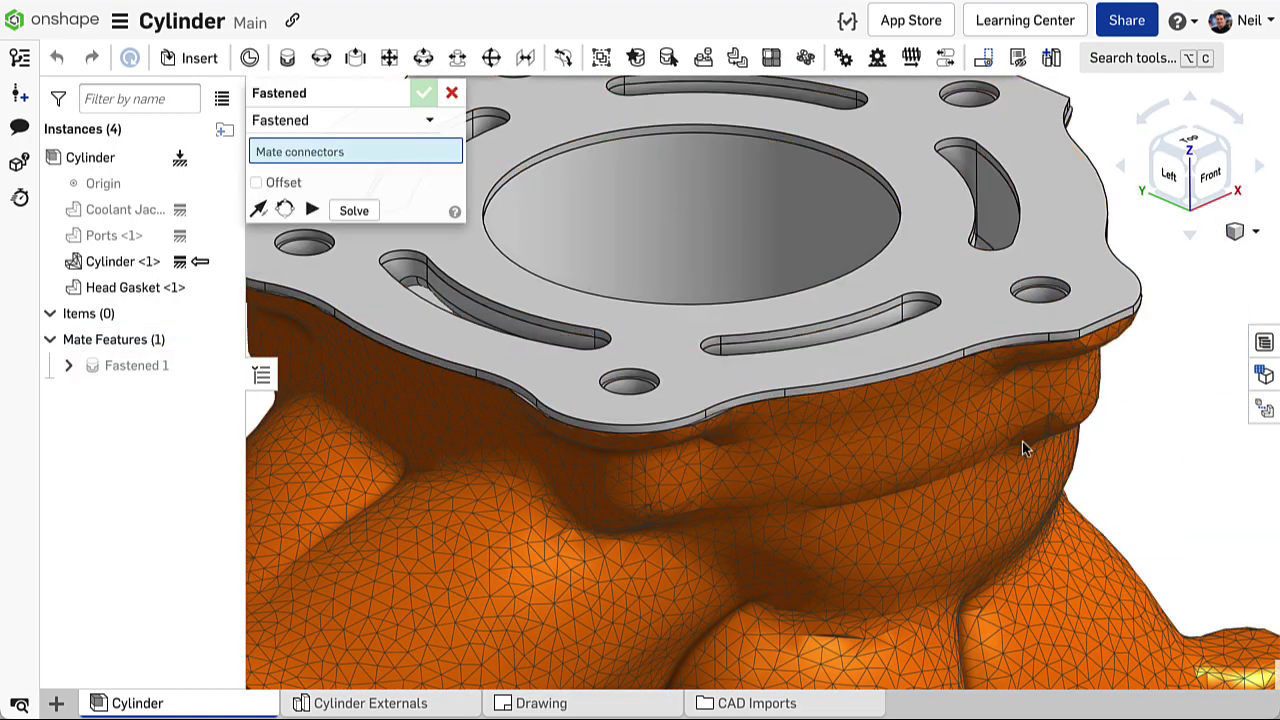
{"action": "scroll", "coordinate": [1161, 446], "scroll_direction": "down", "scroll_amount": 3}
{"action": "middle_click_drag", "start_coordinate": [1161, 448], "coordinate": [1147, 448]}
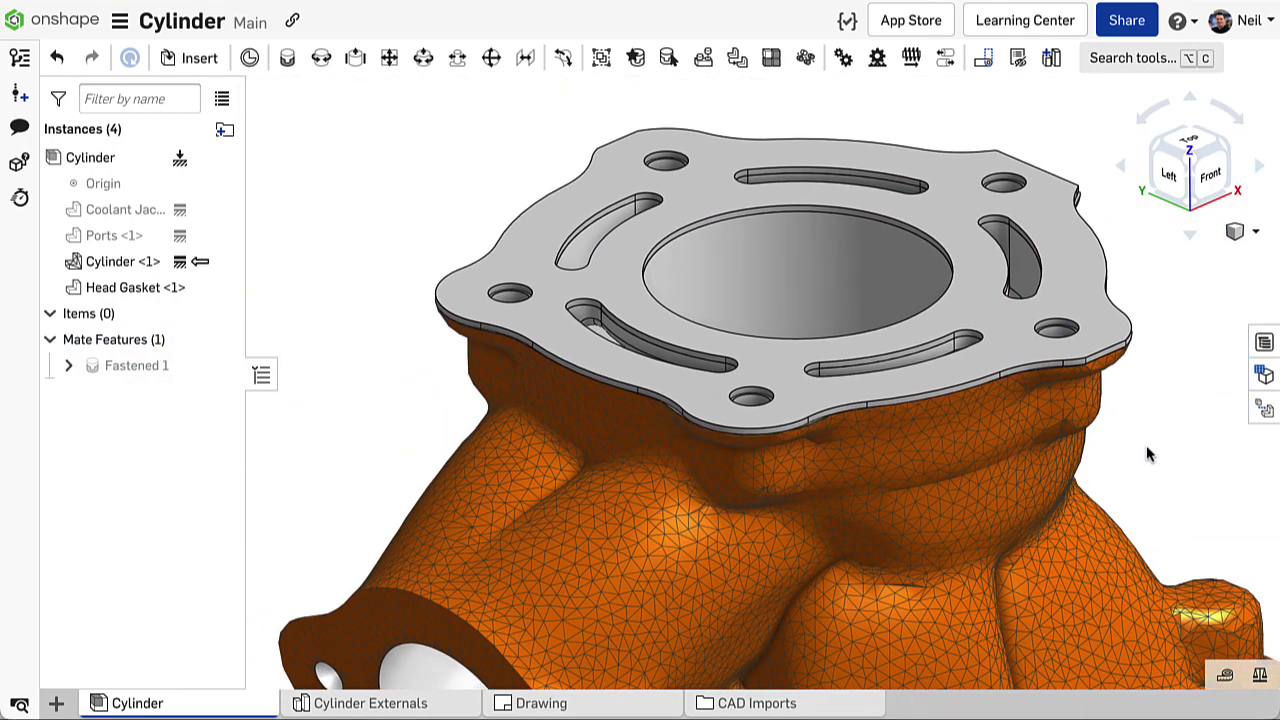
Place a Top view of the Cylinder Externals Cylinder part on the drawing sheet
{"action": "left_click", "coordinate": [576, 706]}
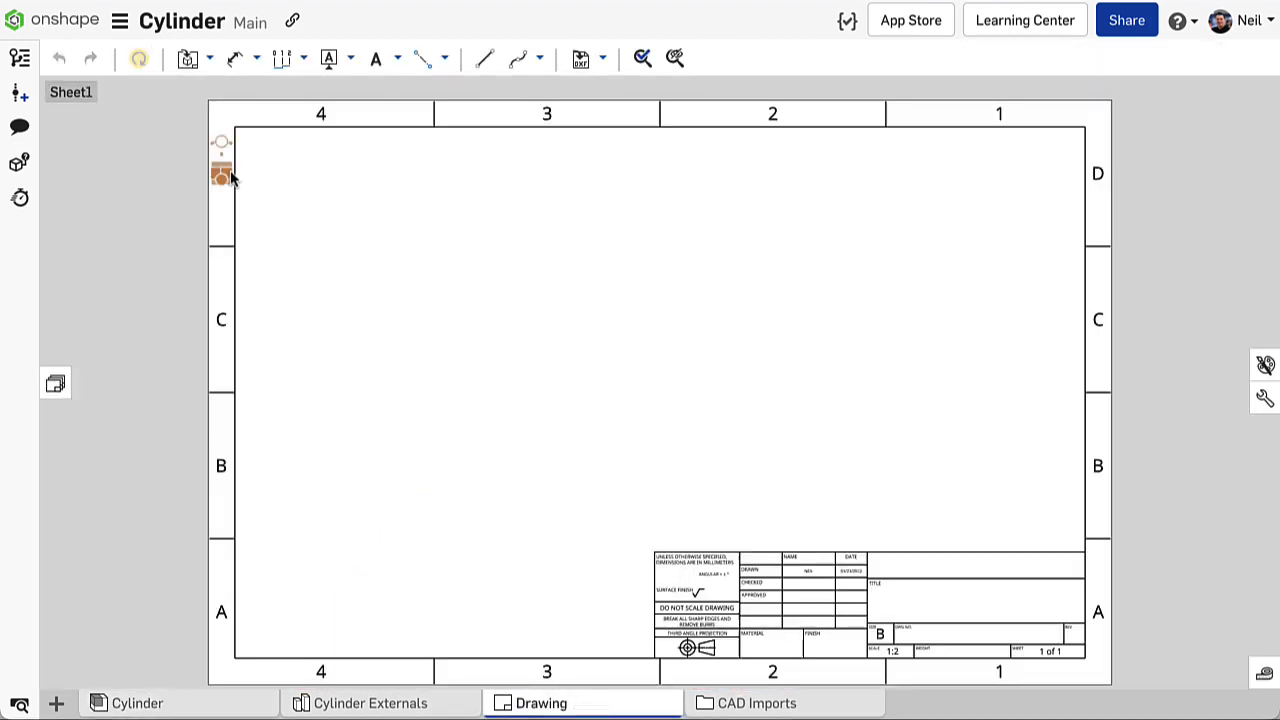
{"action": "left_click", "coordinate": [188, 62]}
{"action": "left_click", "coordinate": [166, 122]}
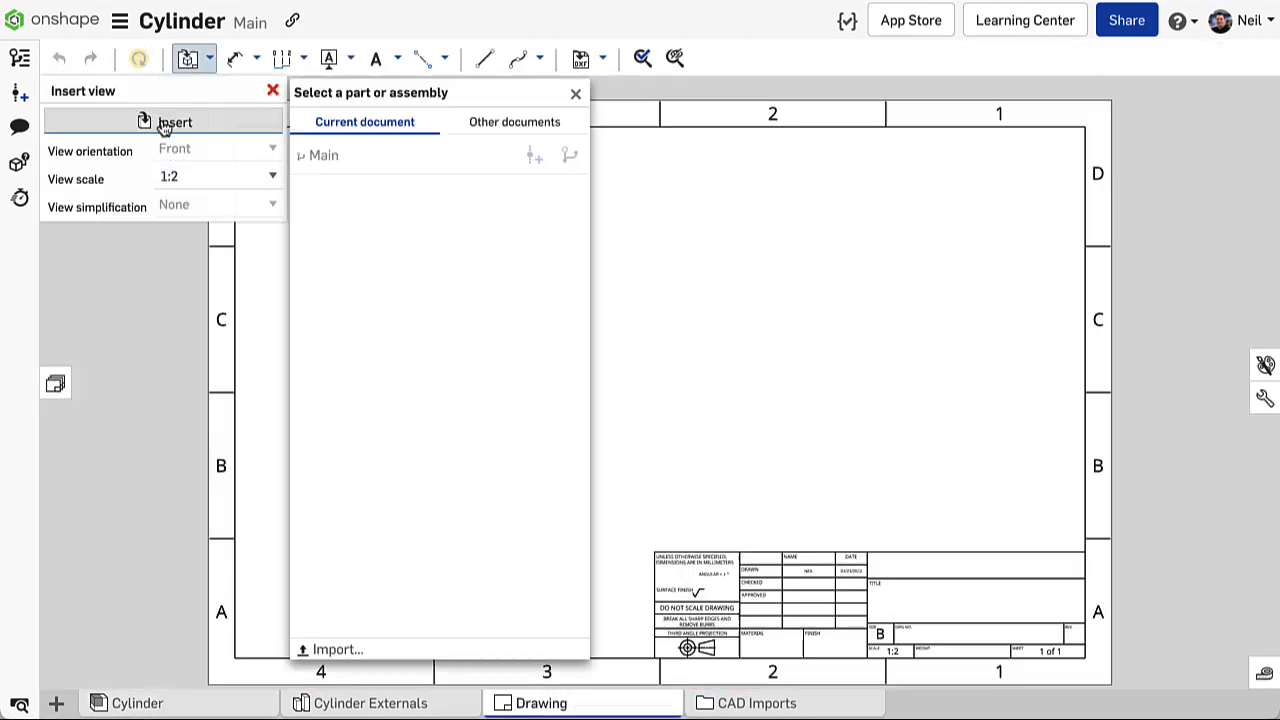
{"action": "left_click", "coordinate": [298, 299]}
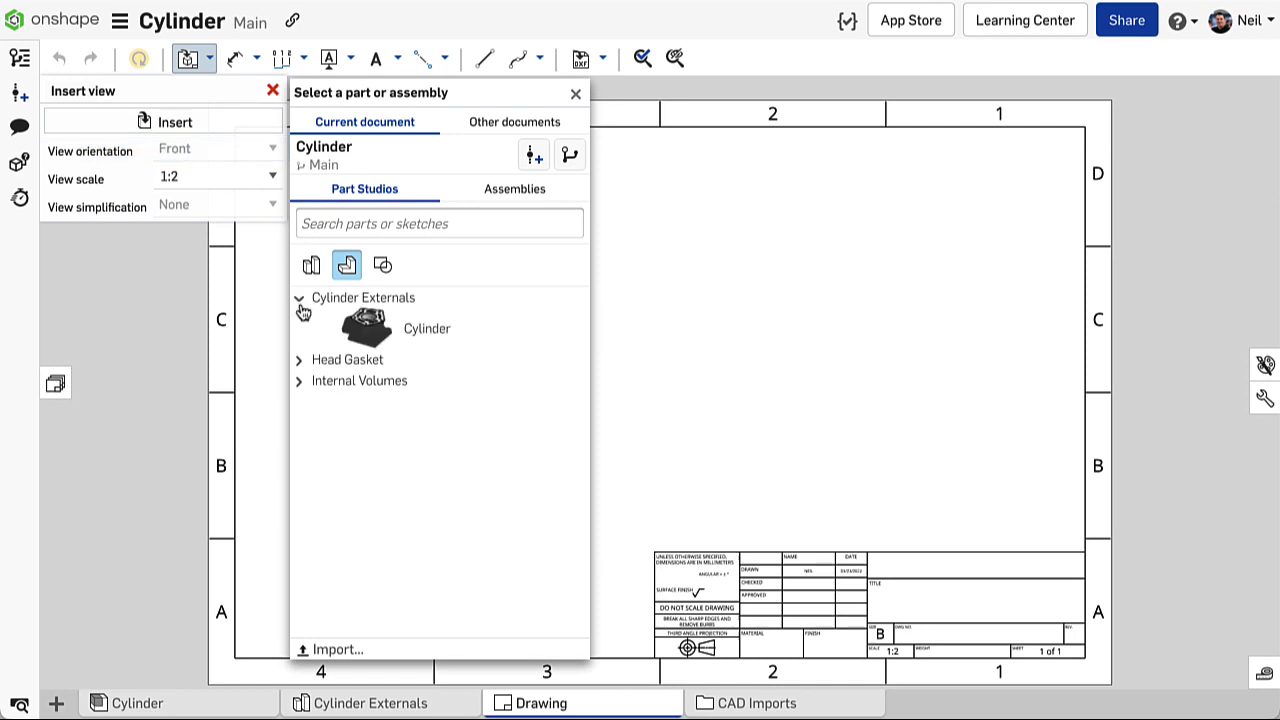
{"action": "left_click", "coordinate": [384, 340]}
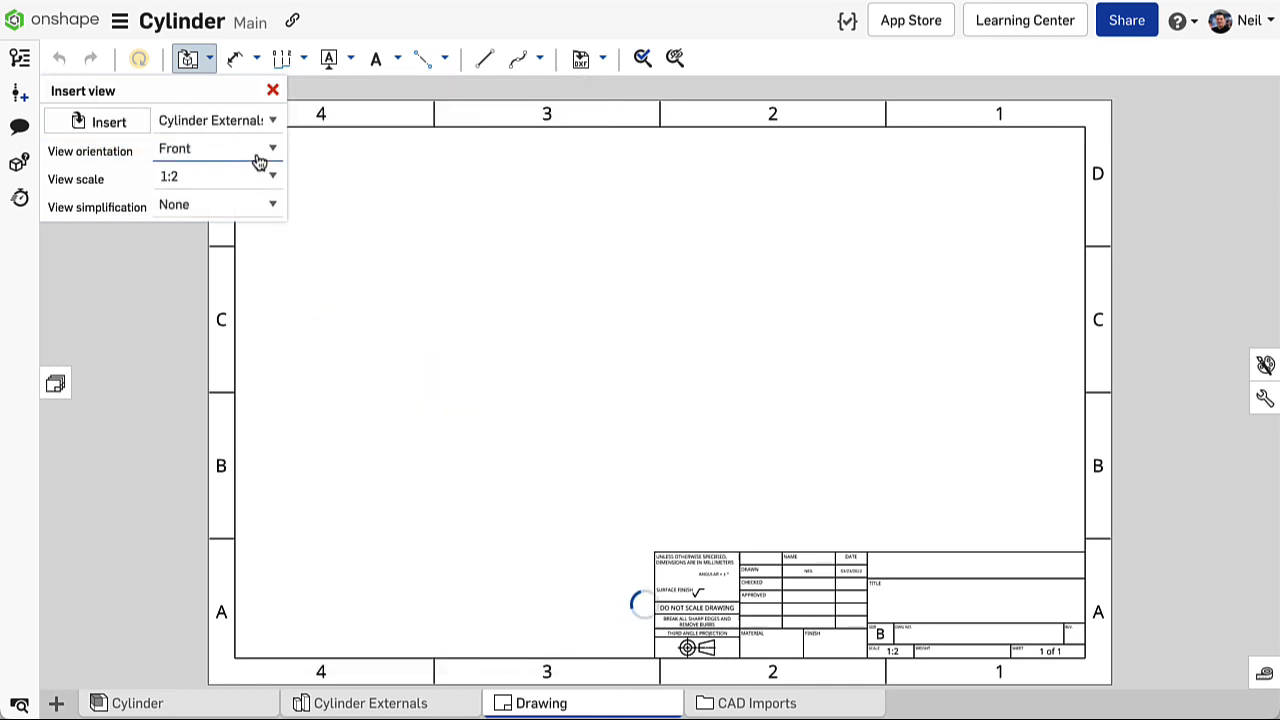
{"action": "left_click", "coordinate": [260, 160]}
{"action": "left_click", "coordinate": [234, 86]}
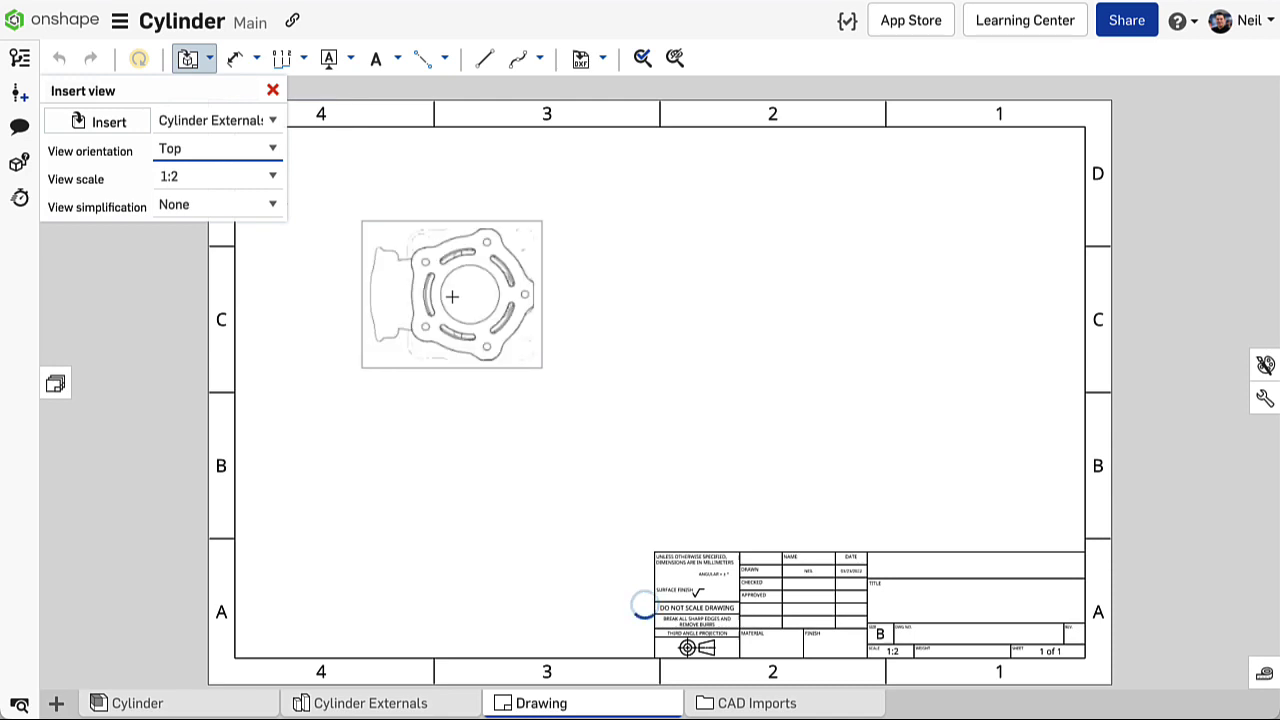
{"action": "left_click", "coordinate": [452, 296]}
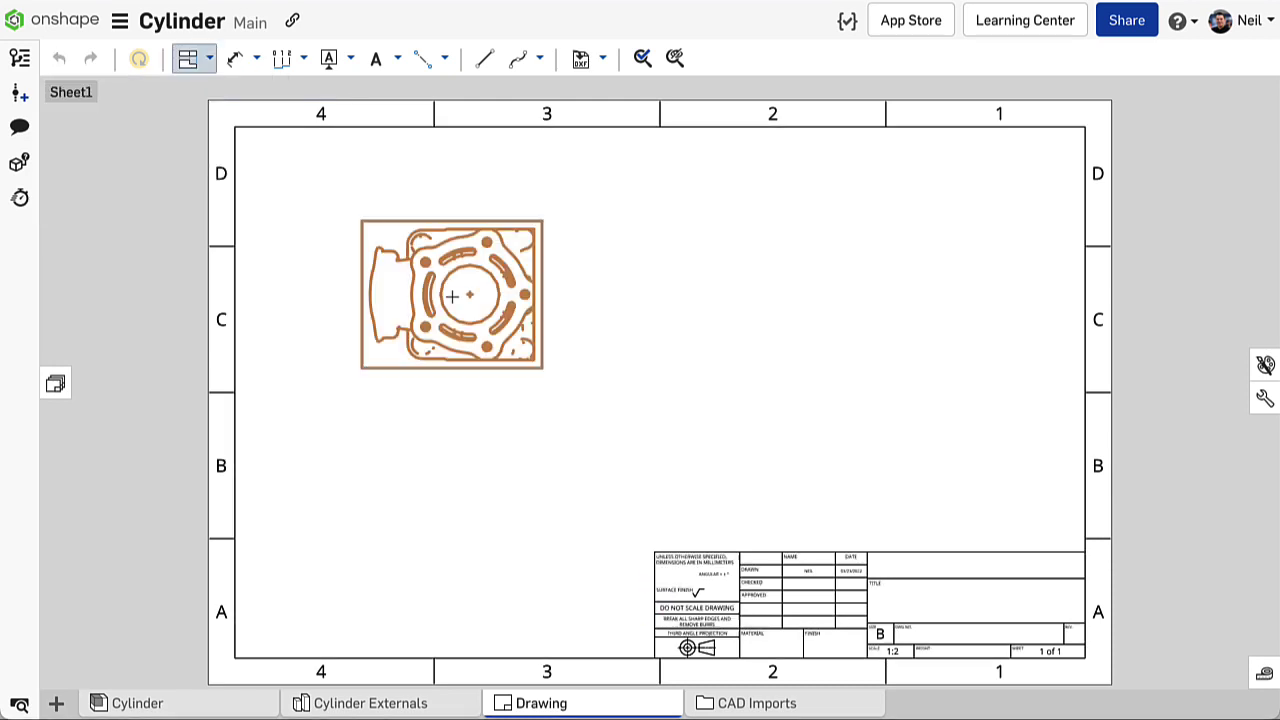
Set the top view's render mode to Best quality
{"action": "scroll", "coordinate": [457, 296], "scroll_direction": "up", "scroll_amount": 5}
{"action": "middle_click_drag", "start_coordinate": [457, 294], "coordinate": [600, 378]}
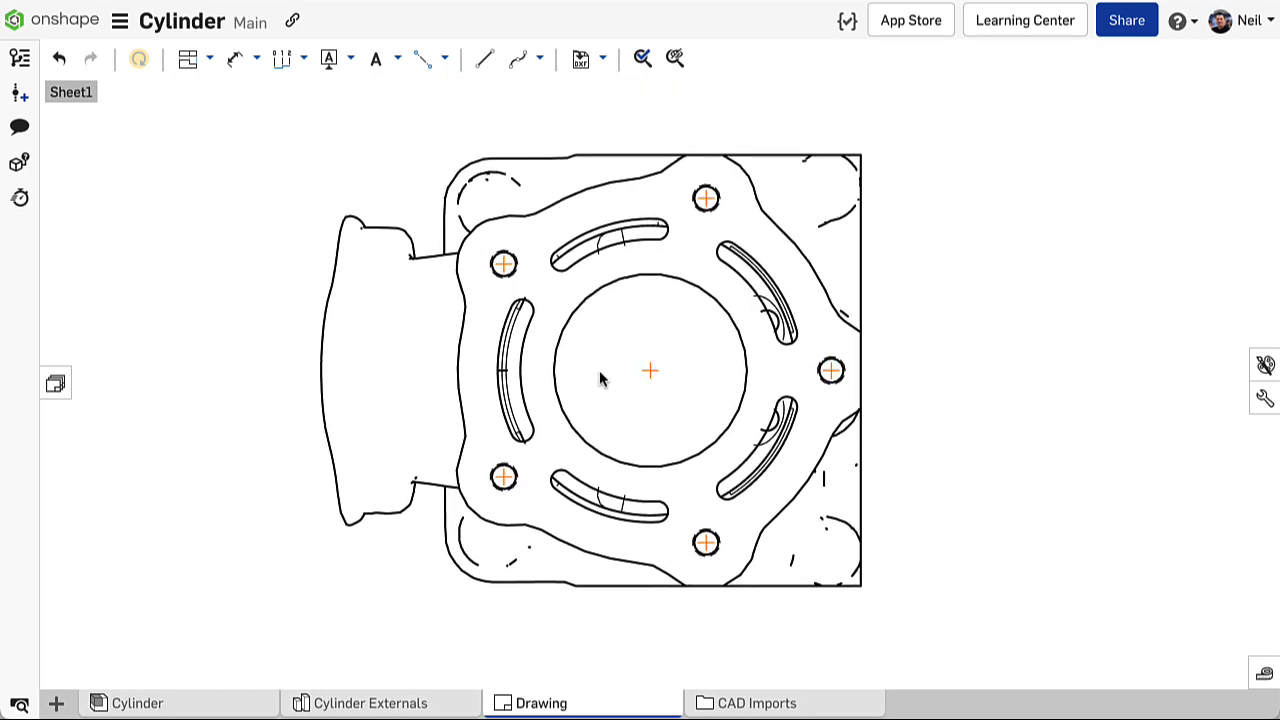
{"action": "double_click", "coordinate": [600, 378]}
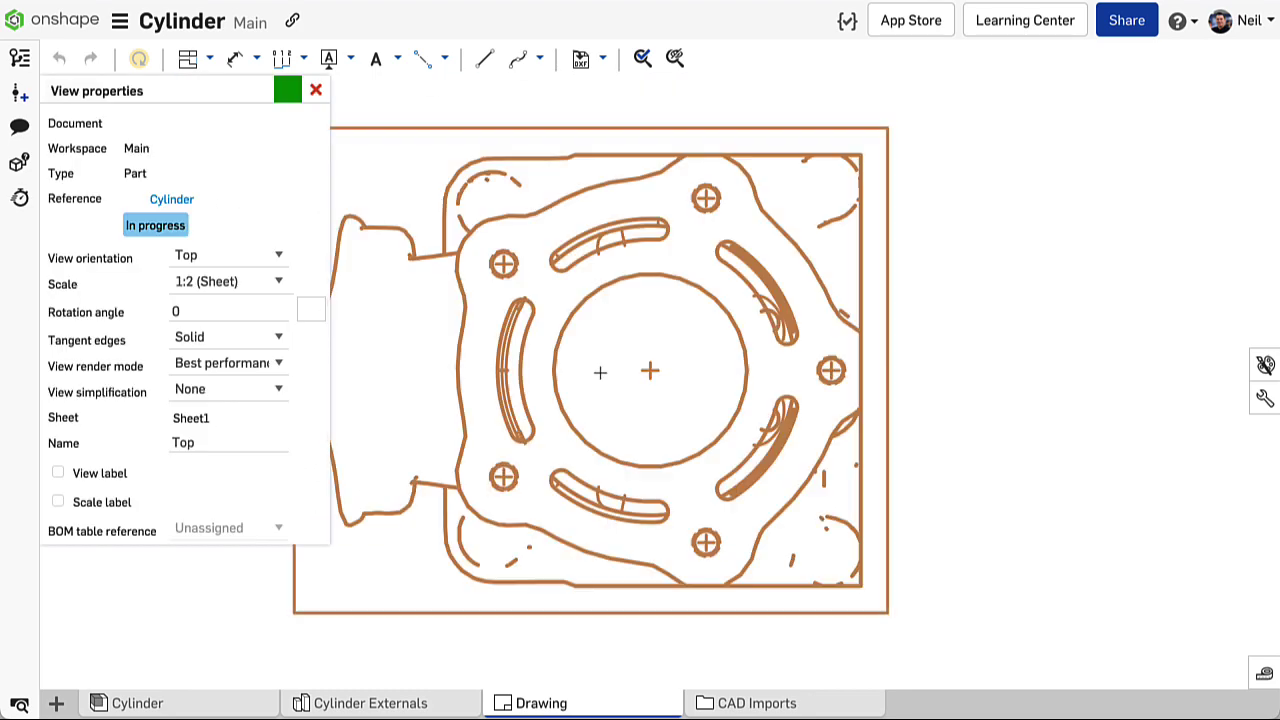
{"action": "left_click", "coordinate": [290, 367]}
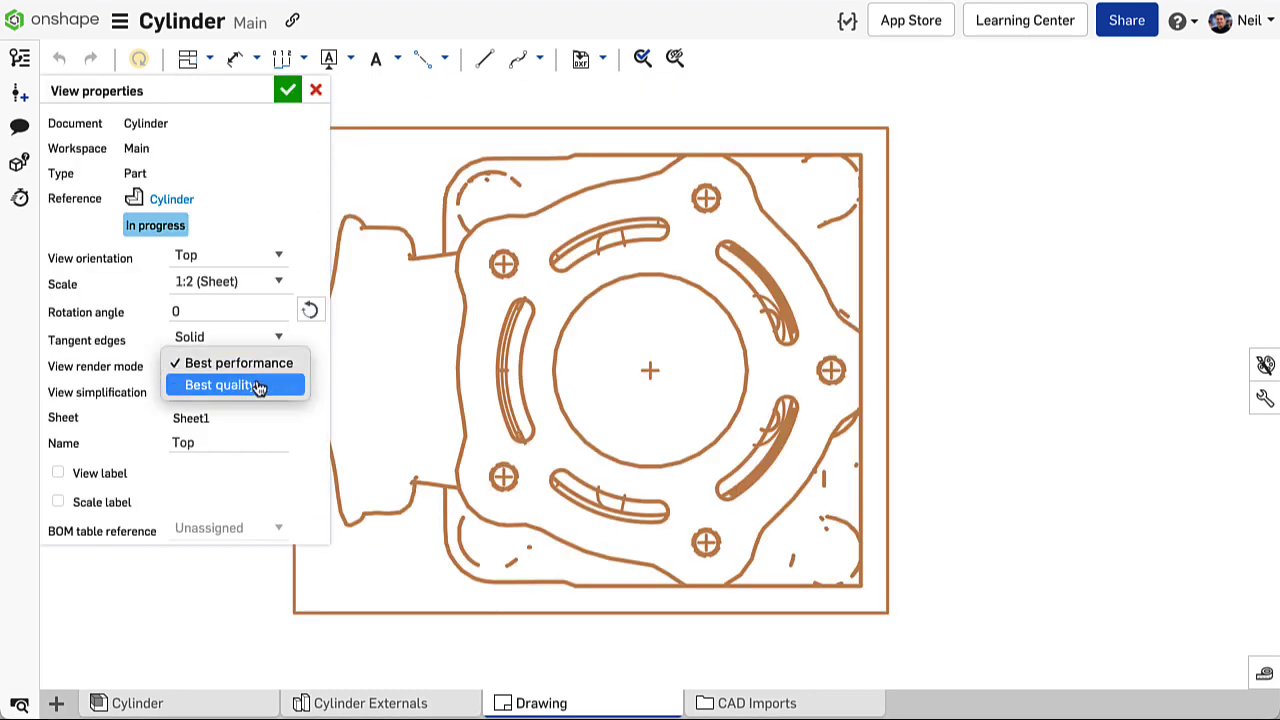
{"action": "left_click", "coordinate": [266, 383]}
{"action": "left_click", "coordinate": [287, 90]}
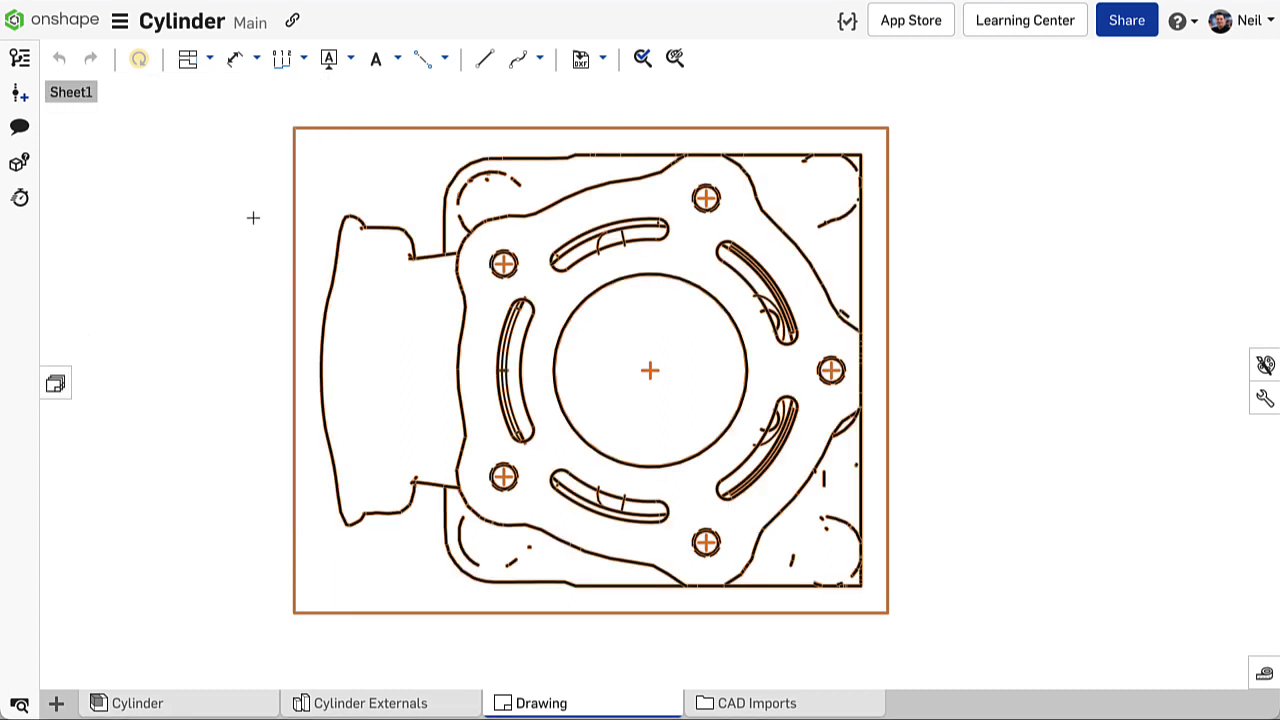
Create horizontal section A-A through the bore centre, placed below the top view
{"action": "left_click", "coordinate": [210, 60]}
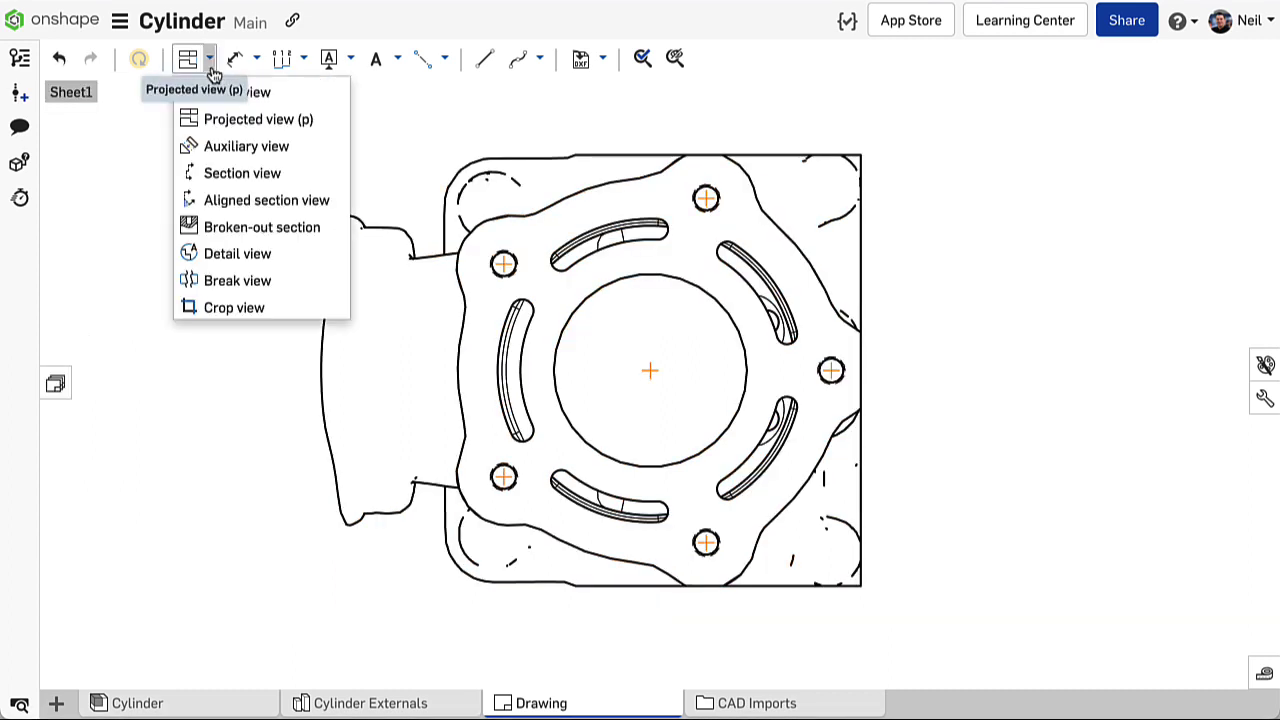
{"action": "left_click", "coordinate": [214, 172]}
{"action": "left_click", "coordinate": [137, 122]}
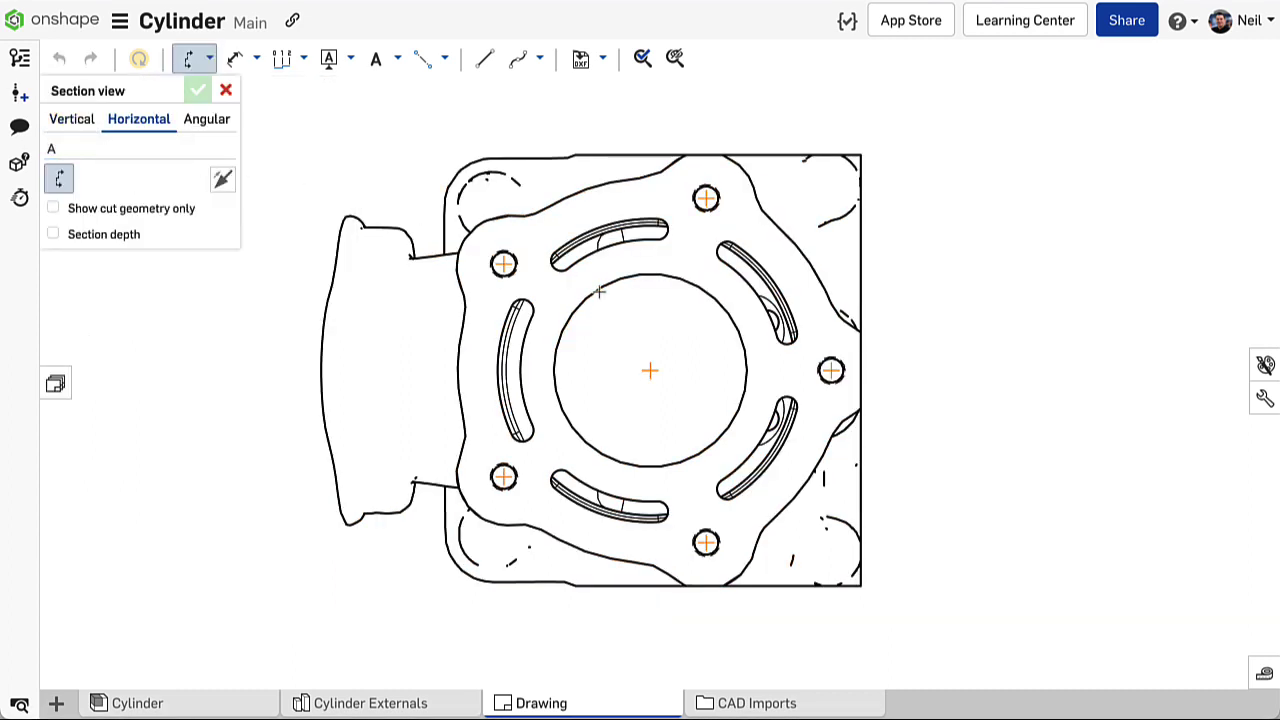
{"action": "left_click", "coordinate": [650, 370]}
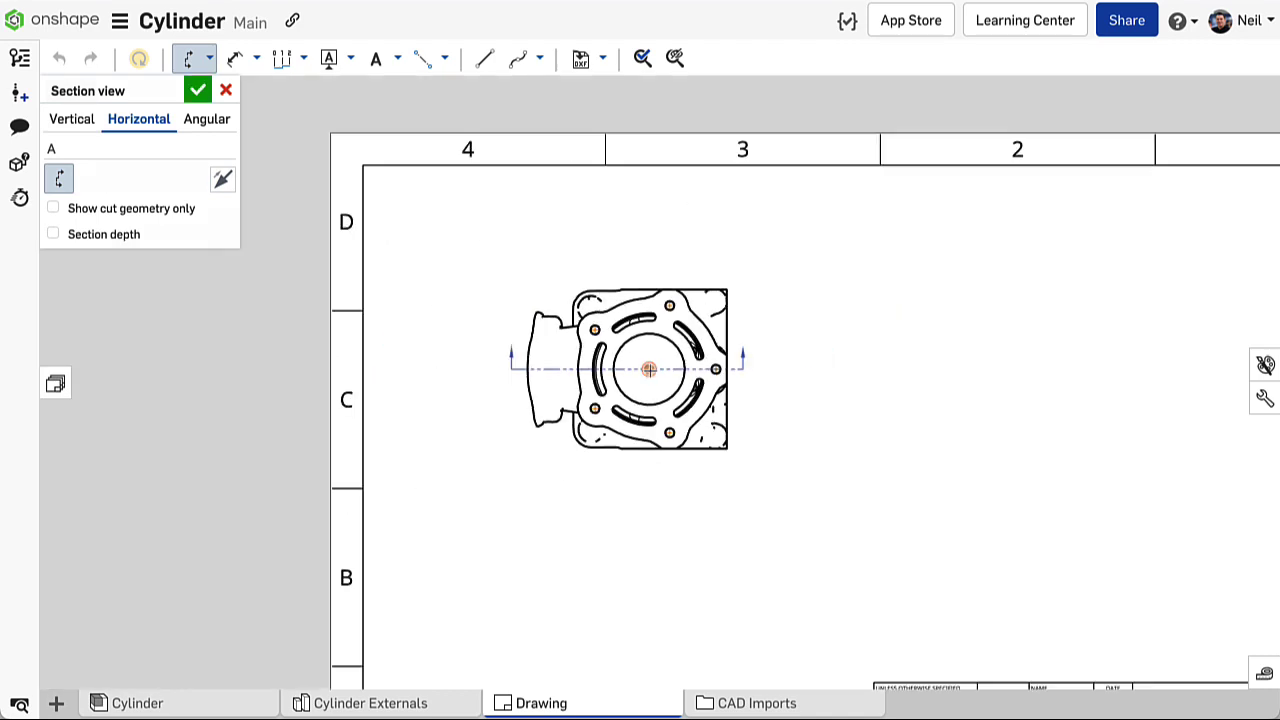
{"action": "scroll", "coordinate": [650, 370], "scroll_direction": "down", "scroll_amount": 5}
{"action": "scroll", "coordinate": [615, 380], "scroll_direction": "up", "scroll_amount": 1}
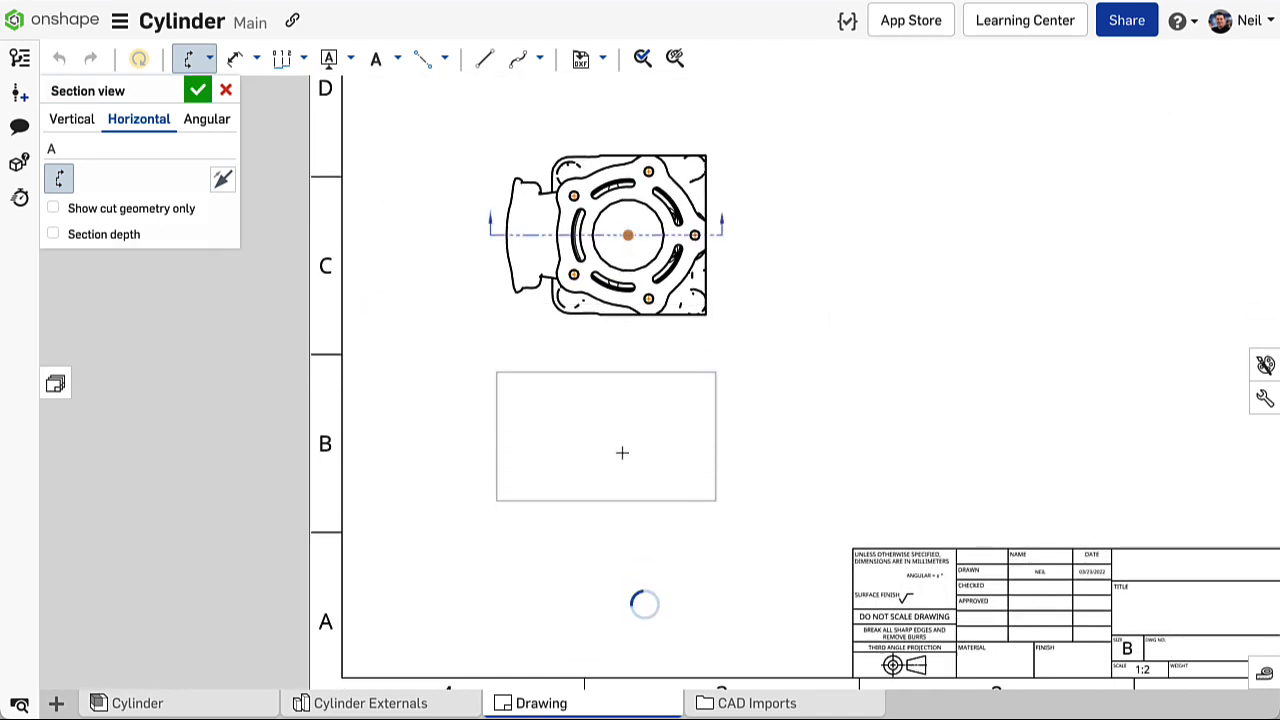
{"action": "left_click", "coordinate": [623, 472]}
Show centerlines in the Section A-A view
{"action": "scroll", "coordinate": [622, 479], "scroll_direction": "up", "scroll_amount": 5}
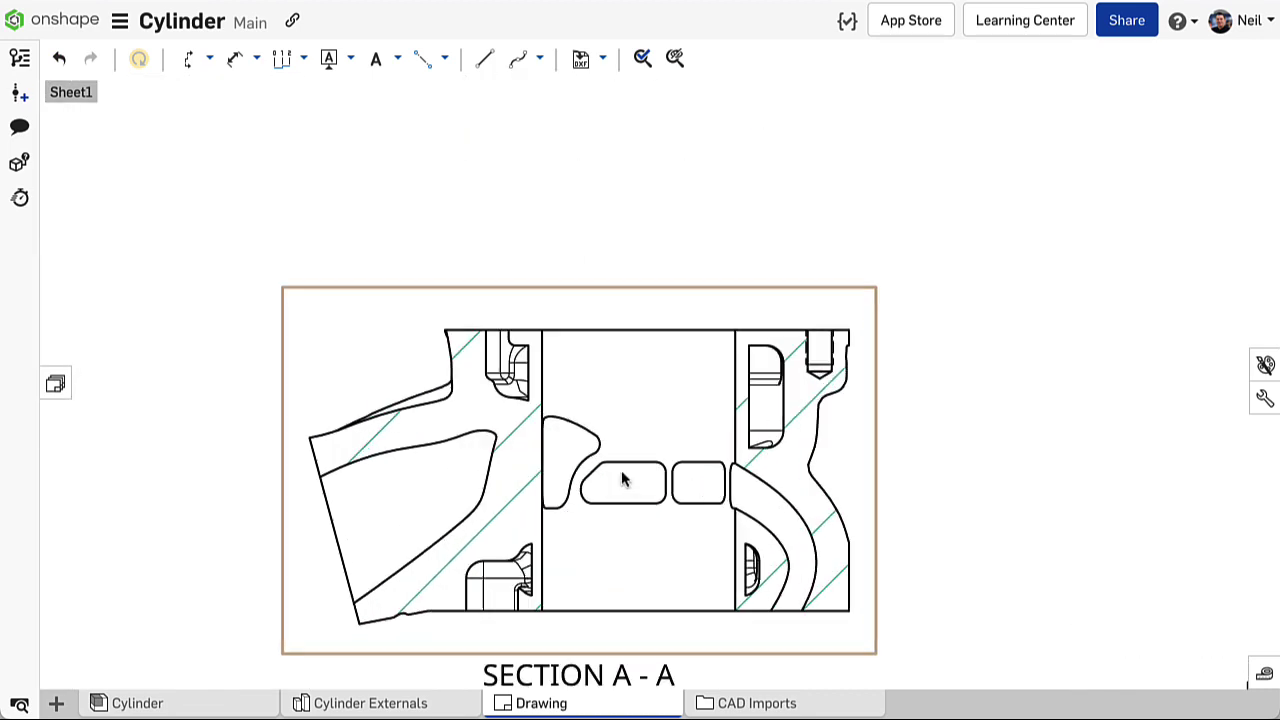
{"action": "right_click", "coordinate": [636, 419]}
{"action": "mouse_move", "coordinate": [682, 86]}
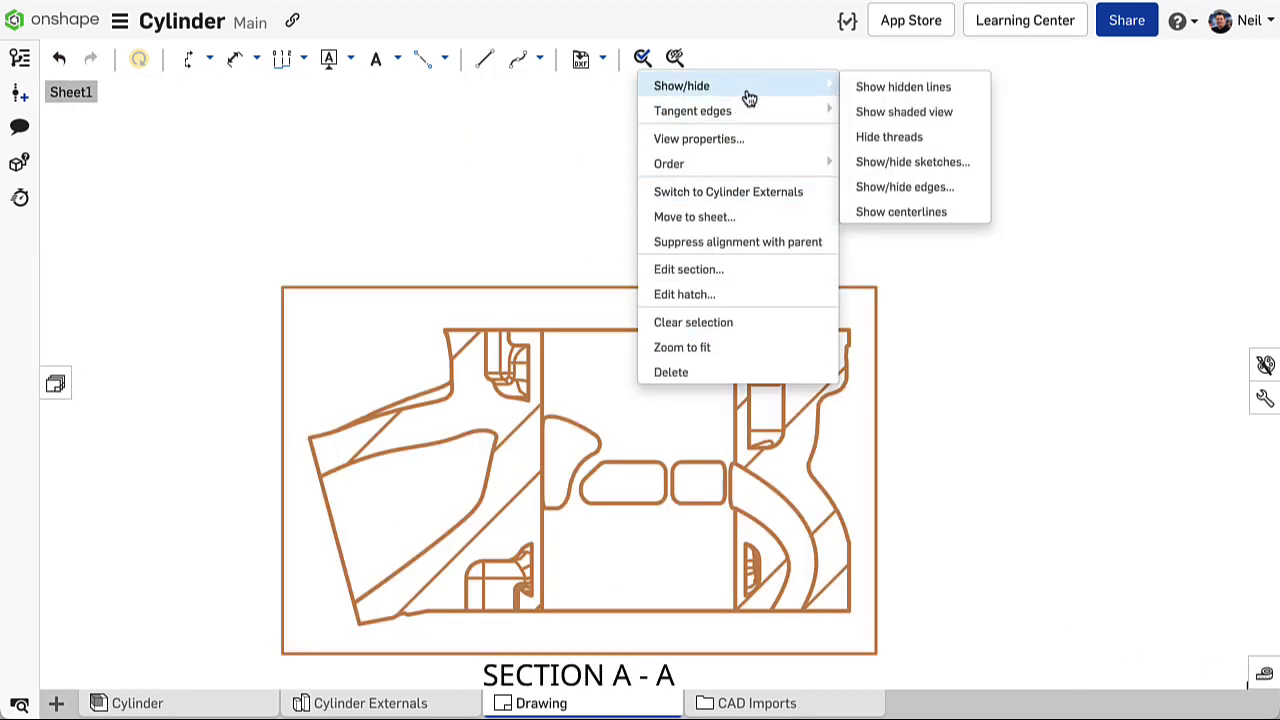
{"action": "left_click", "coordinate": [923, 214]}
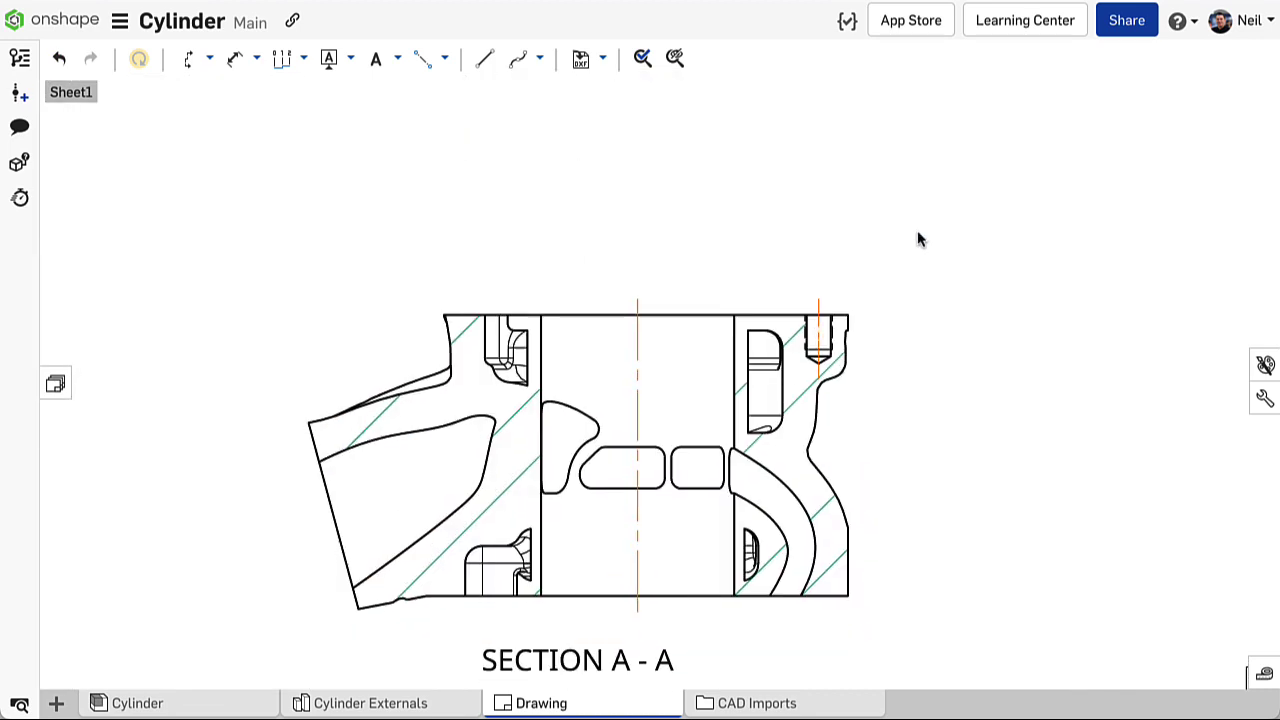
{"action": "key", "text": "c"}
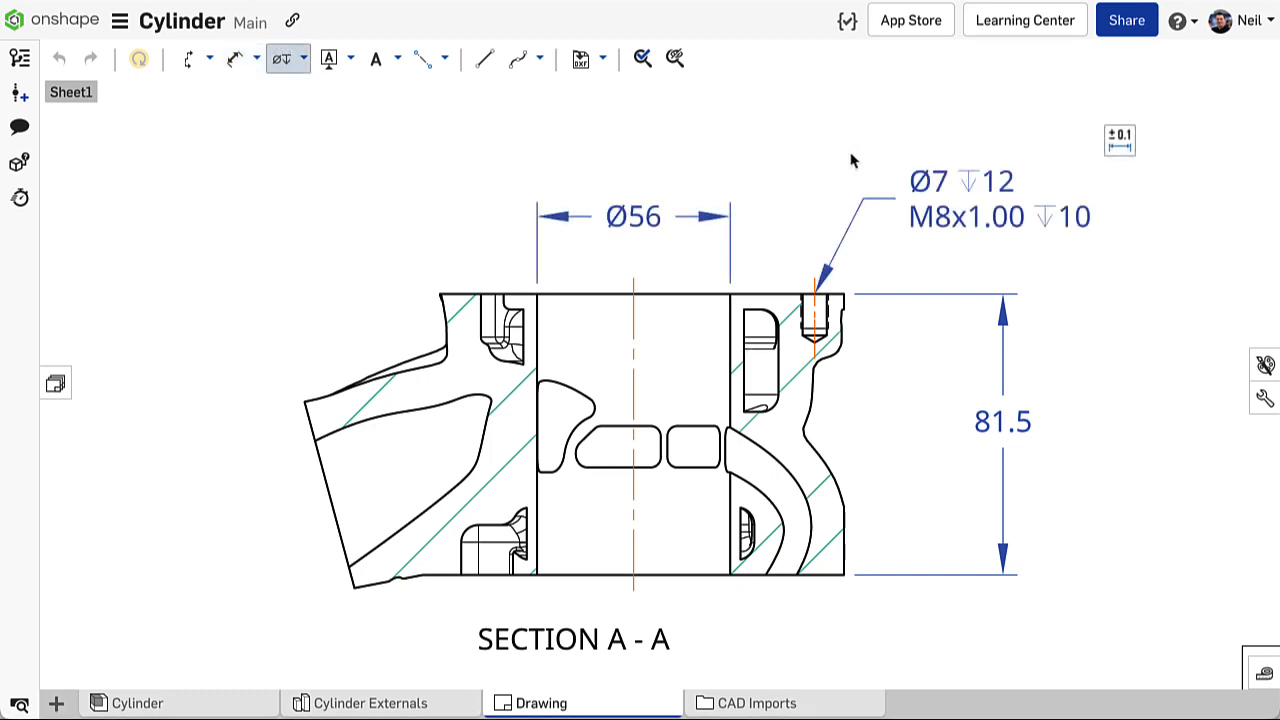
Export the Cylinder Externals part studio in STEP format
{"action": "left_click", "coordinate": [390, 704]}
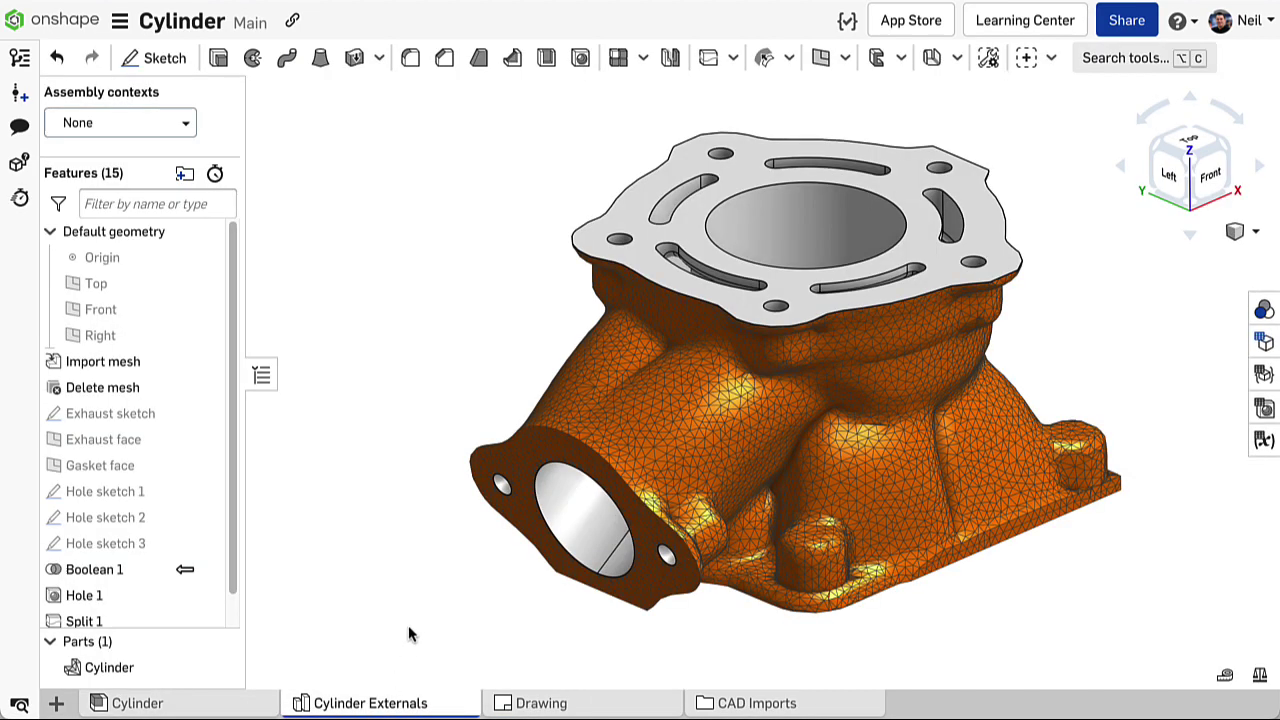
{"action": "right_click", "coordinate": [397, 705]}
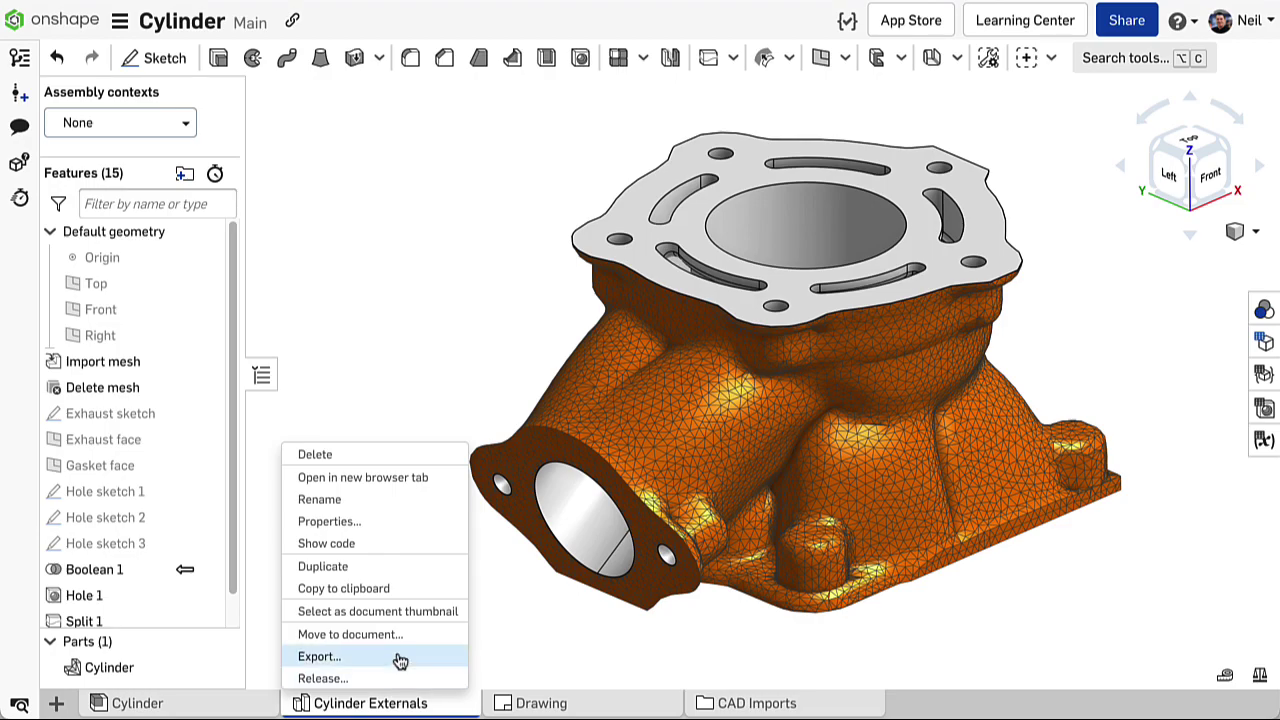
{"action": "left_click", "coordinate": [399, 657]}
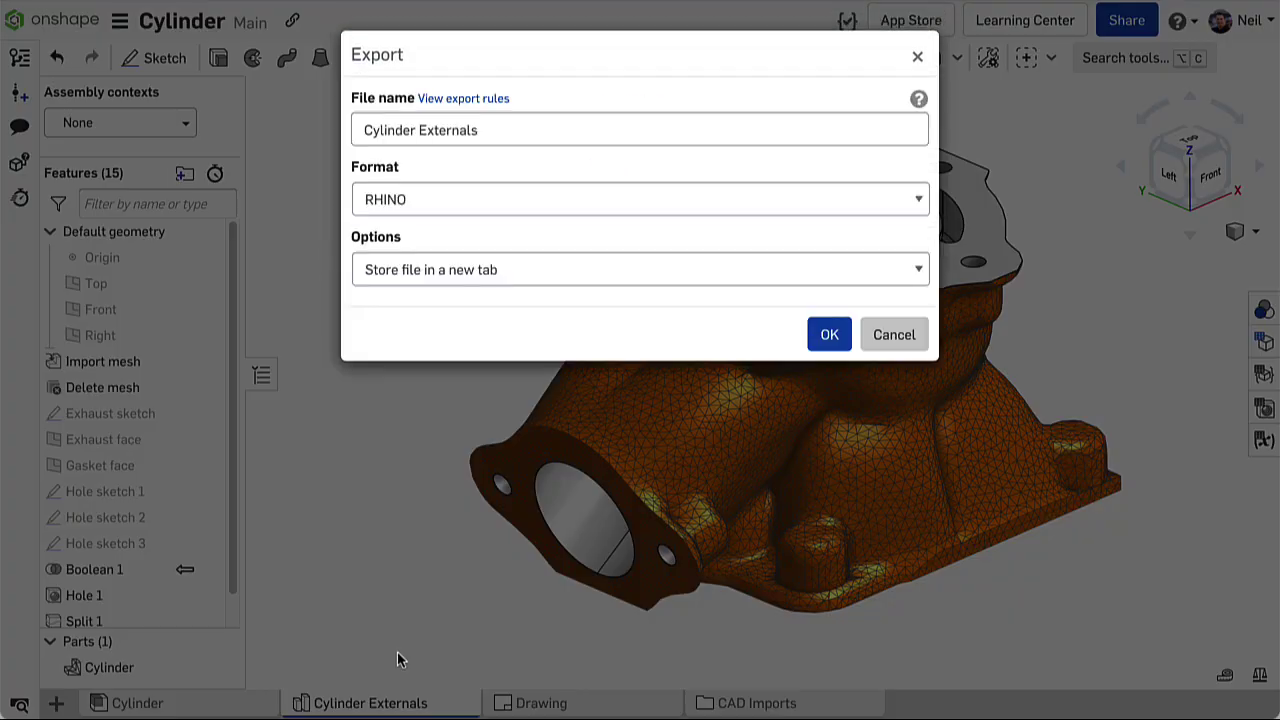
{"action": "left_click", "coordinate": [552, 201]}
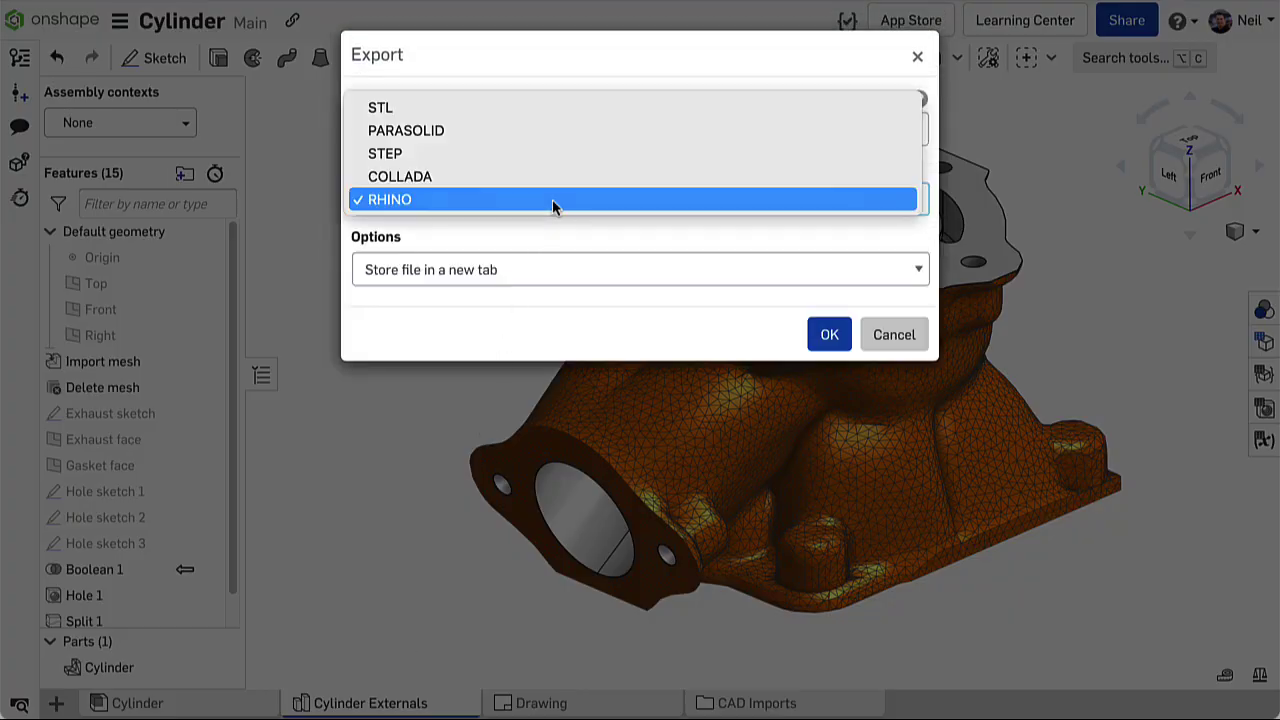
{"action": "left_click", "coordinate": [579, 156]}
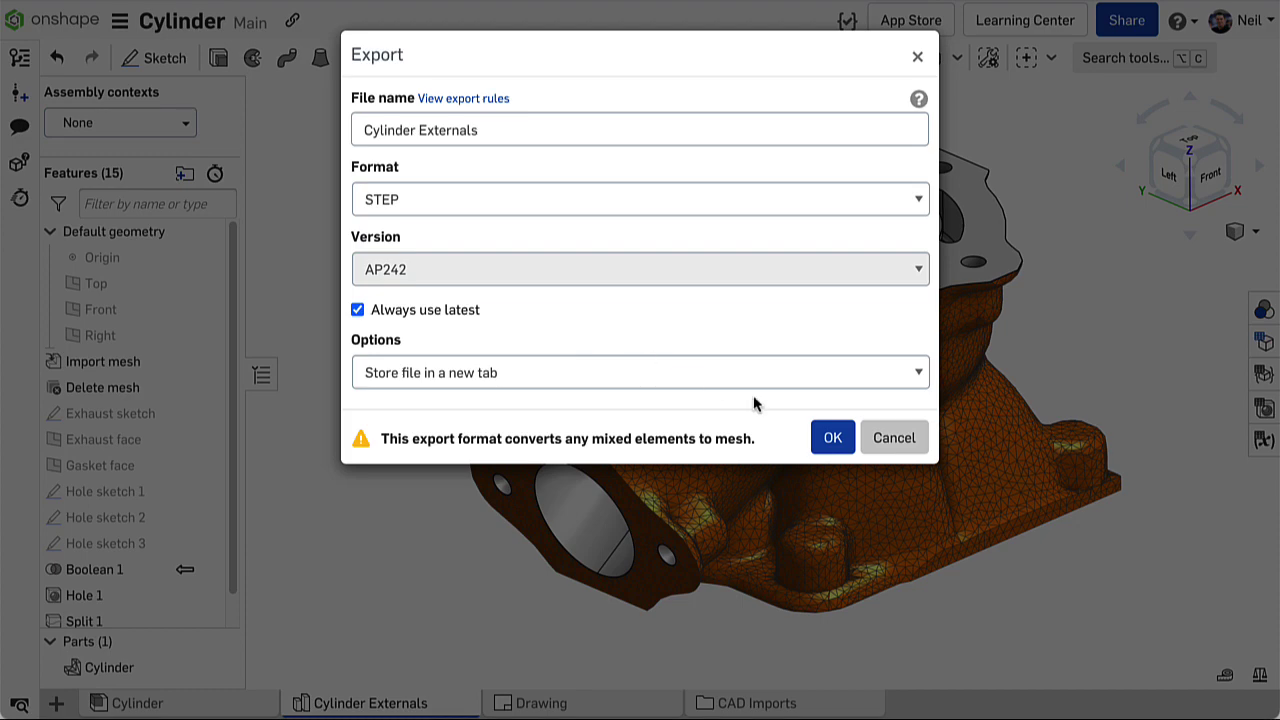
{"action": "left_click", "coordinate": [830, 437]}
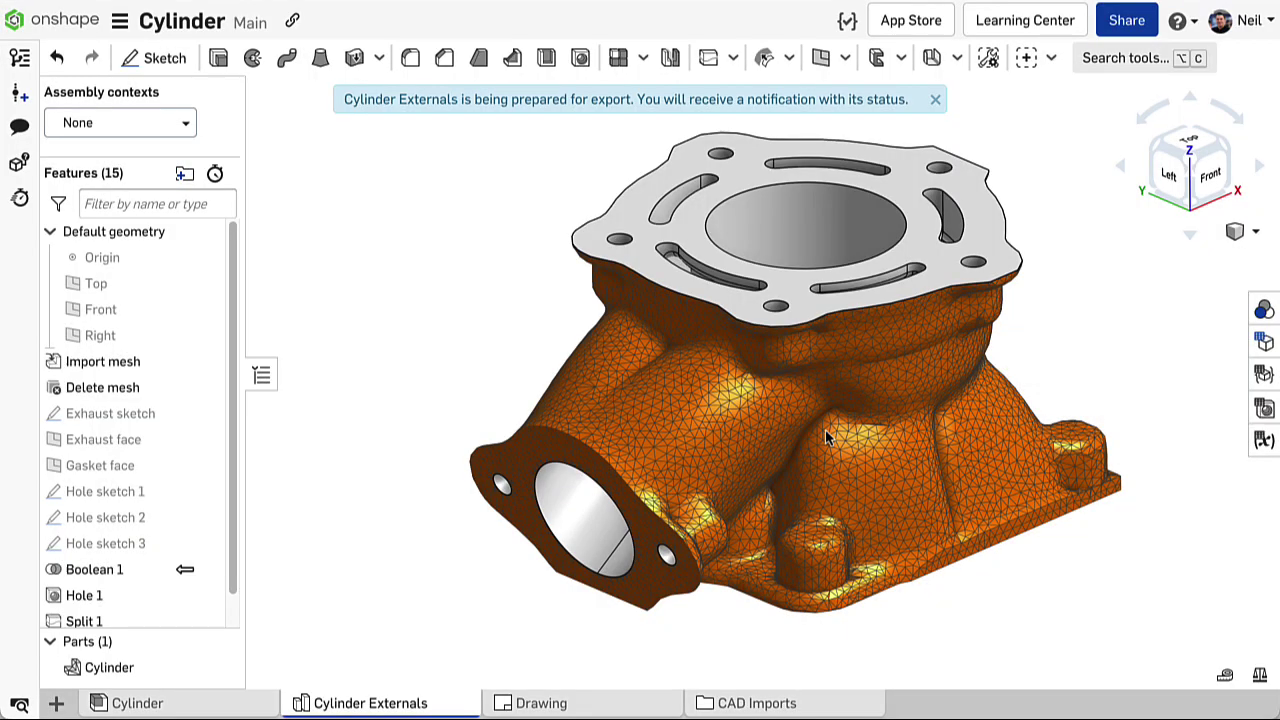